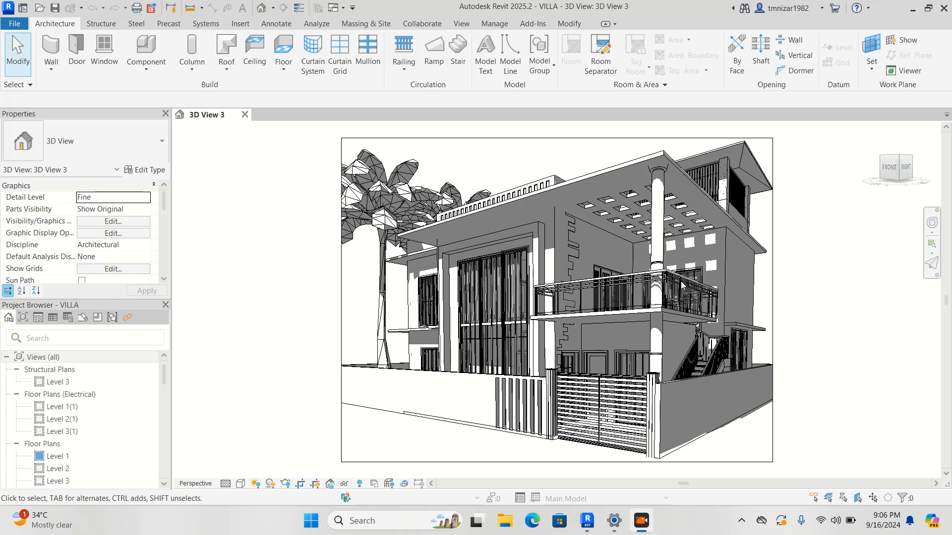
Step: Save a copy of the villa project in the same folder under the file name VILLA MEP.rvt
middle_click_drag(850, 340, 805, 332)
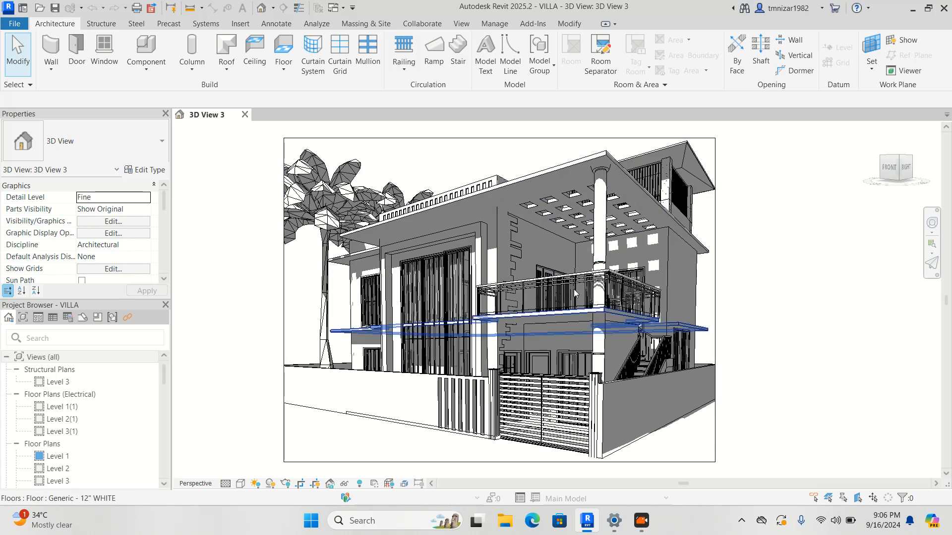
middle_click_drag(694, 285, 706, 280)
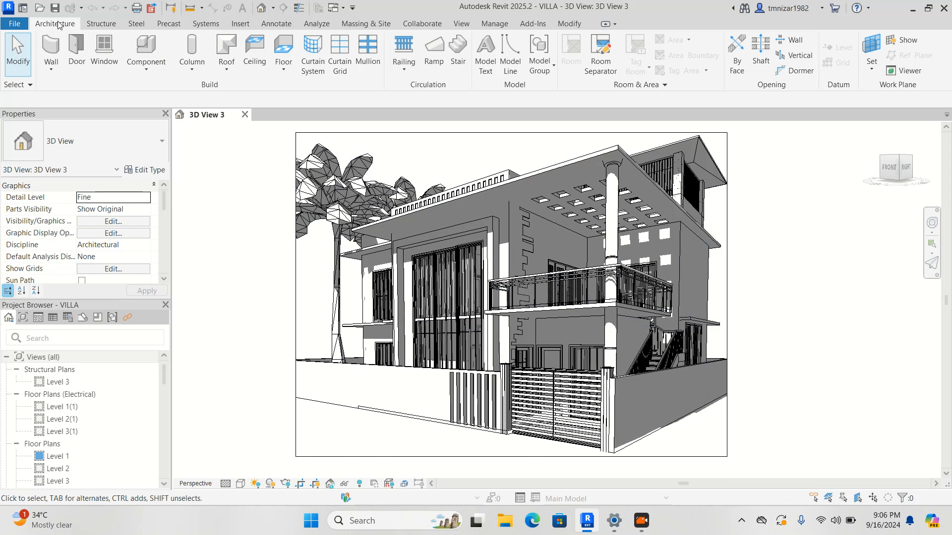
left_click(15, 23)
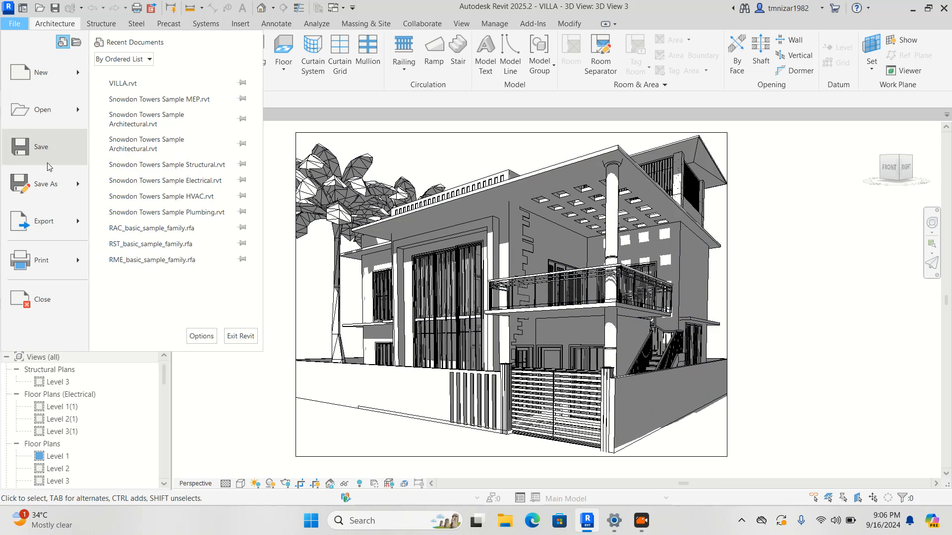
mouse_move(56, 184)
left_click(180, 133)
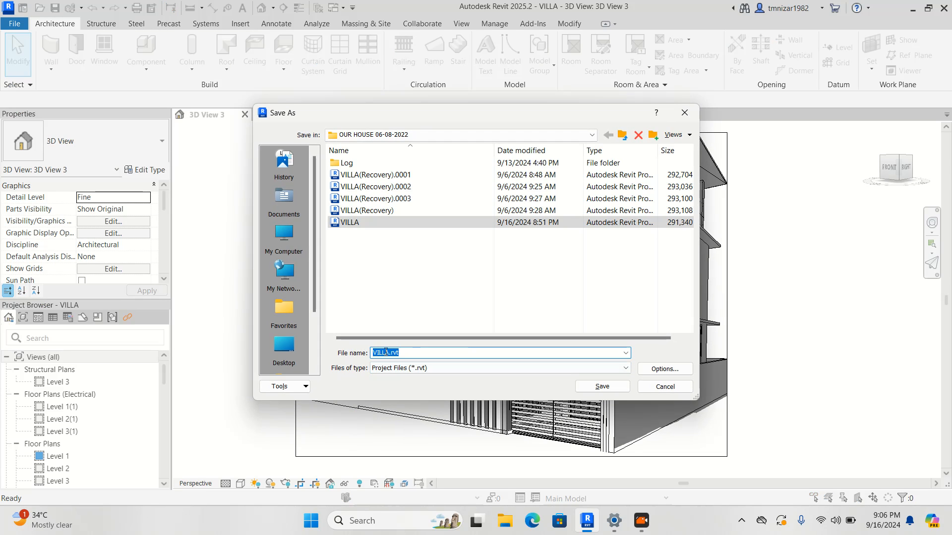
left_click(391, 353)
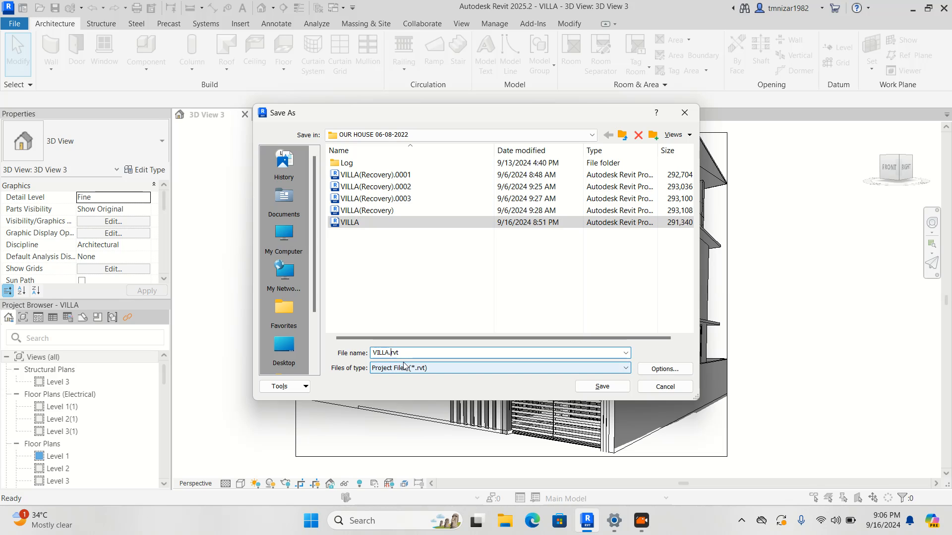
key("Left")
key("Left")
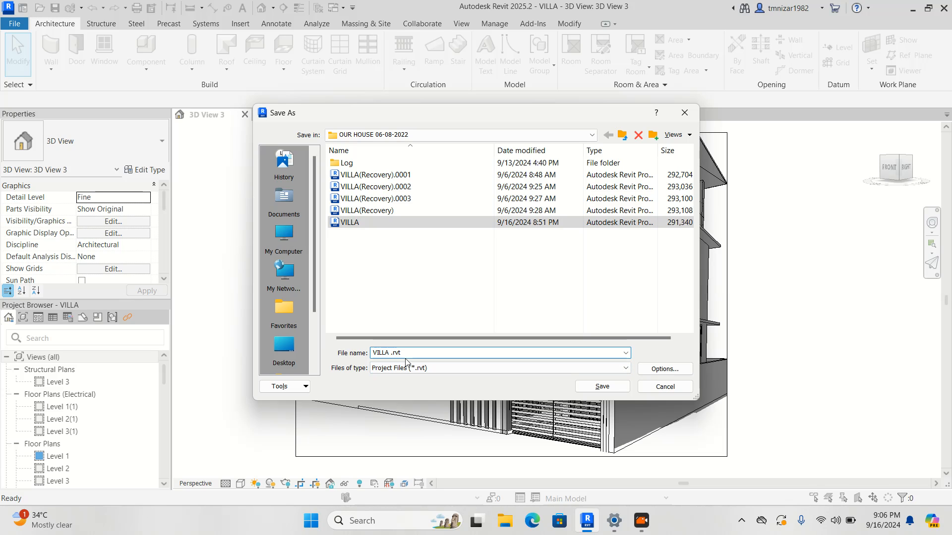
type("m")
key("BackSpace")
key("BackSpace")
key("BackSpace")
type("ME")
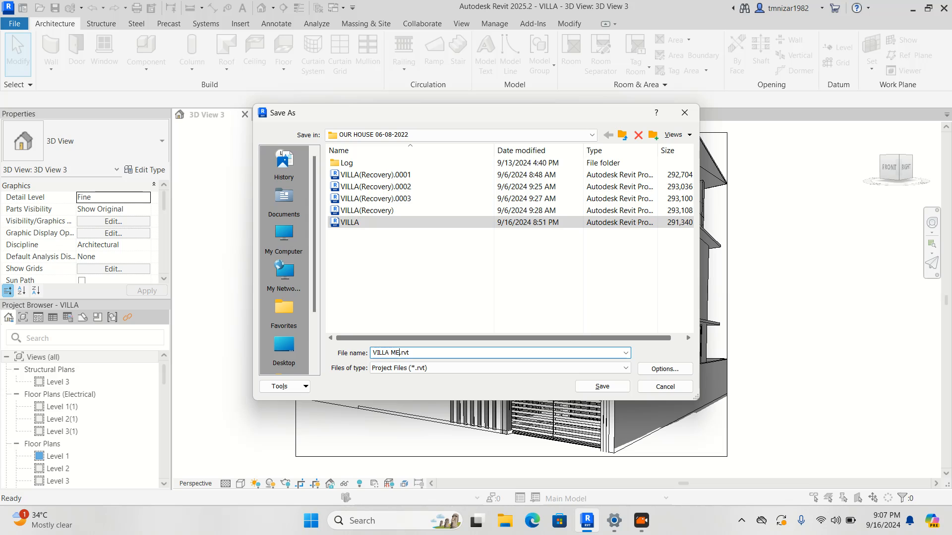
type("P")
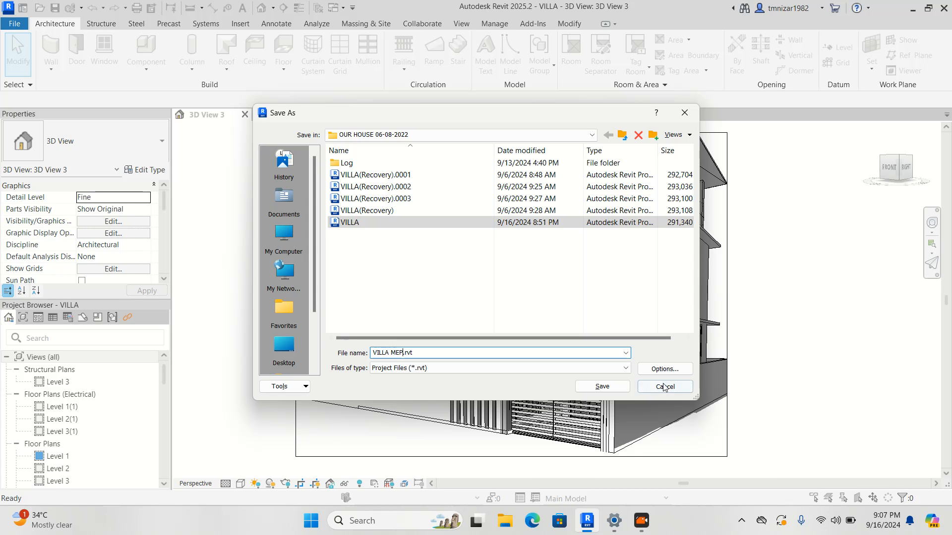
left_click(612, 385)
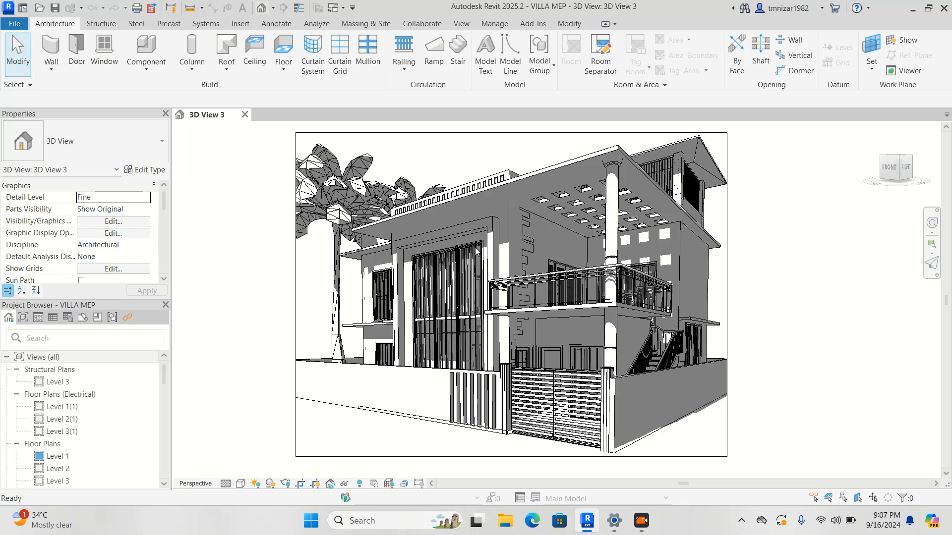
Step: In the default 3D view, delete the entire villa model with its trees, as well as the topography surface
key("3")
key("d")
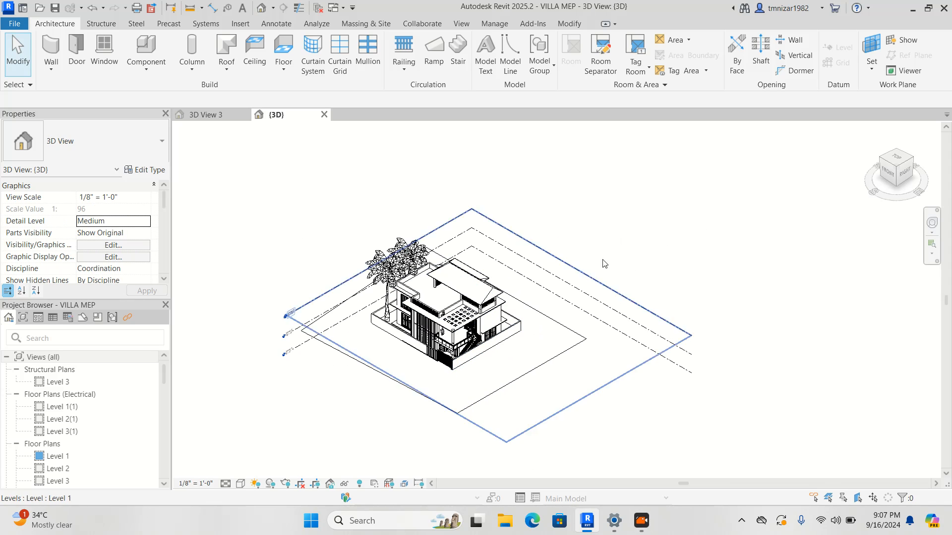
left_click_drag(312, 207, 563, 384)
key("Delete")
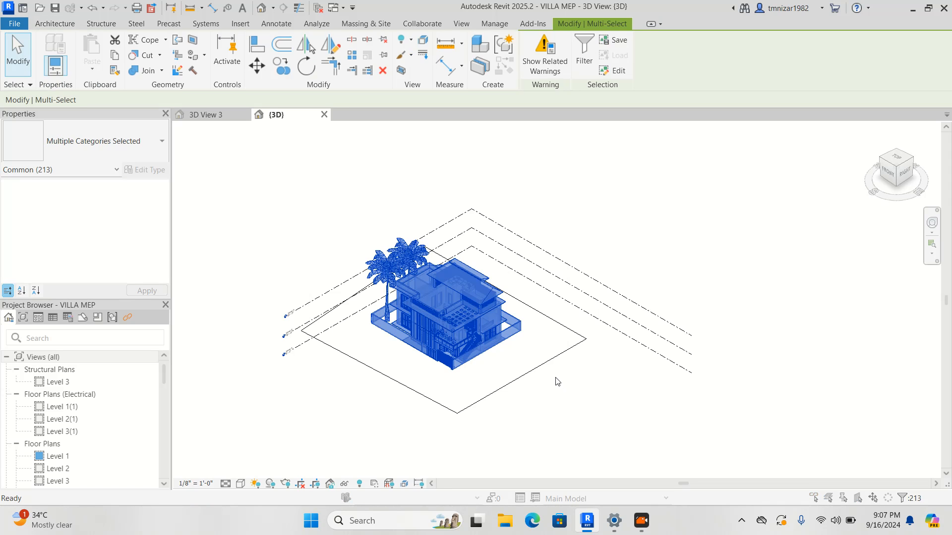
left_click(521, 303)
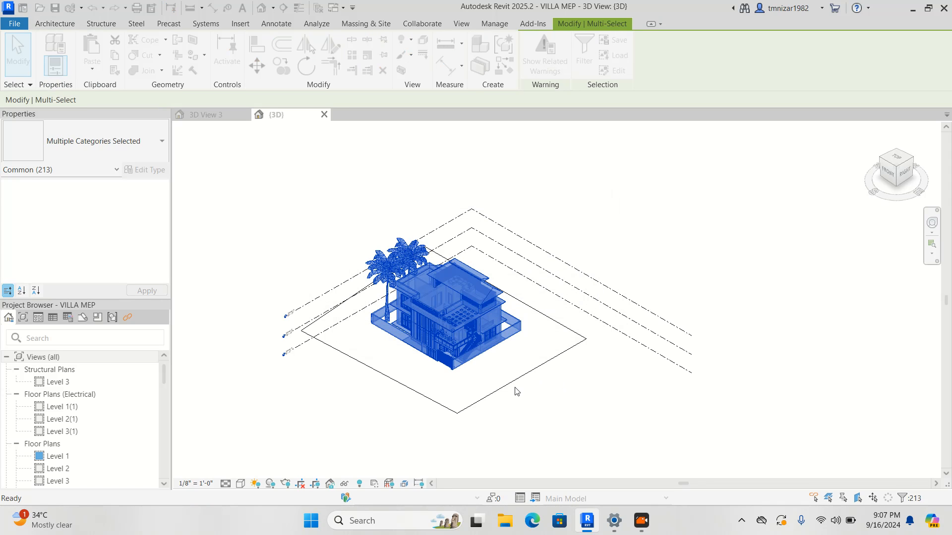
left_click(516, 388)
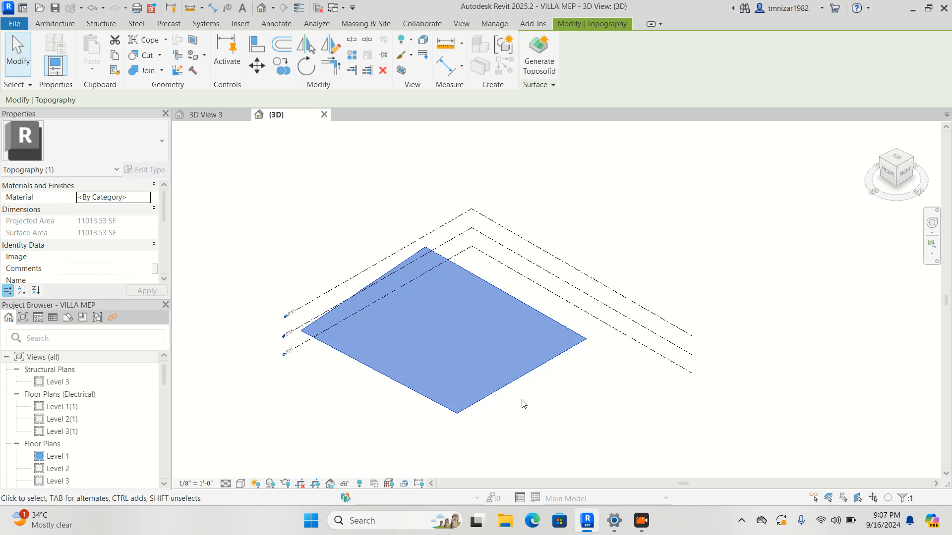
key("Delete")
middle_click_drag(396, 202, 398, 247)
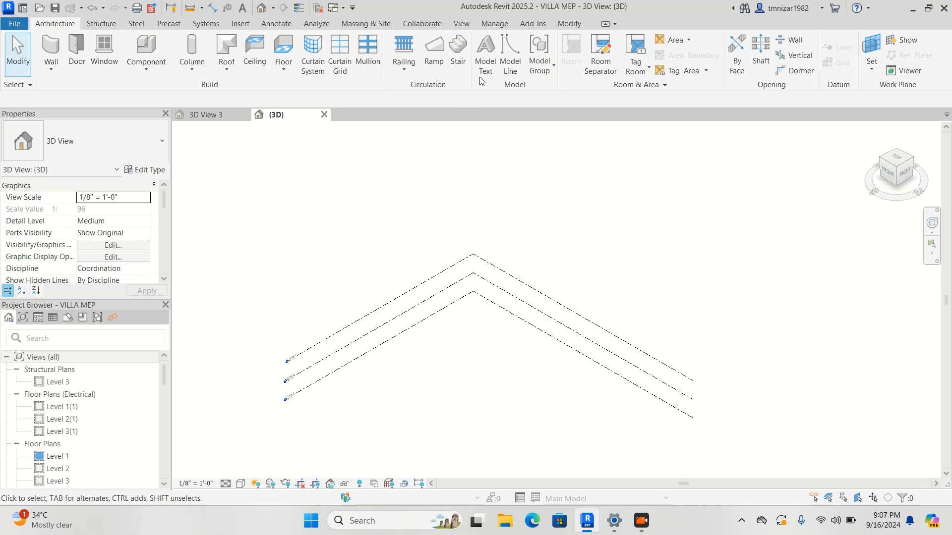
Step: Link the Revit file VILLA.rvt as an overlay, positioned Auto - Internal Origin to Internal Origin
left_click(492, 23)
left_click(578, 63)
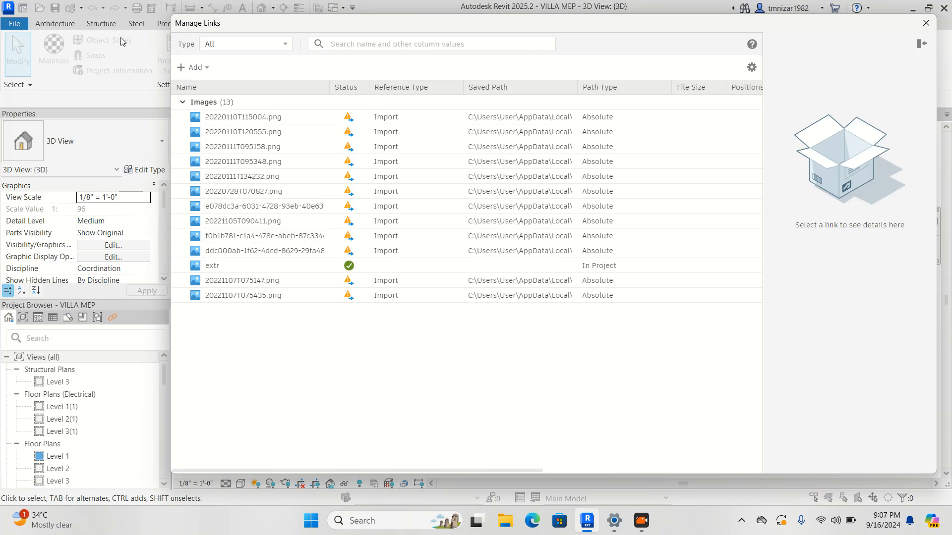
left_click(194, 67)
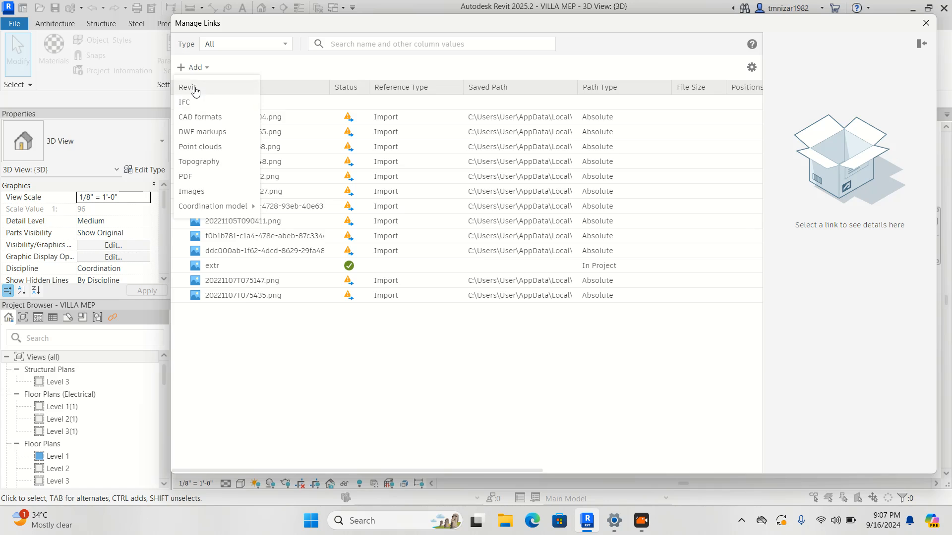
left_click(197, 89)
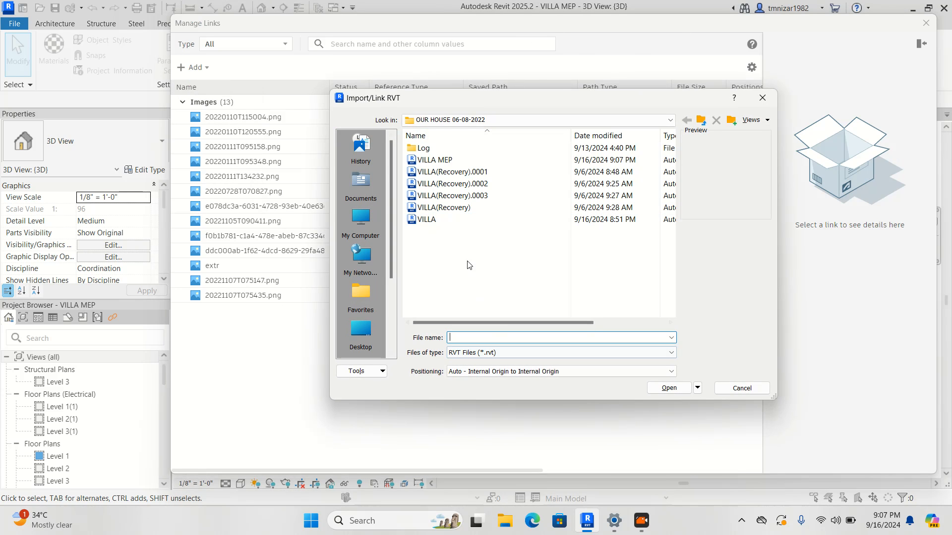
left_click(429, 221)
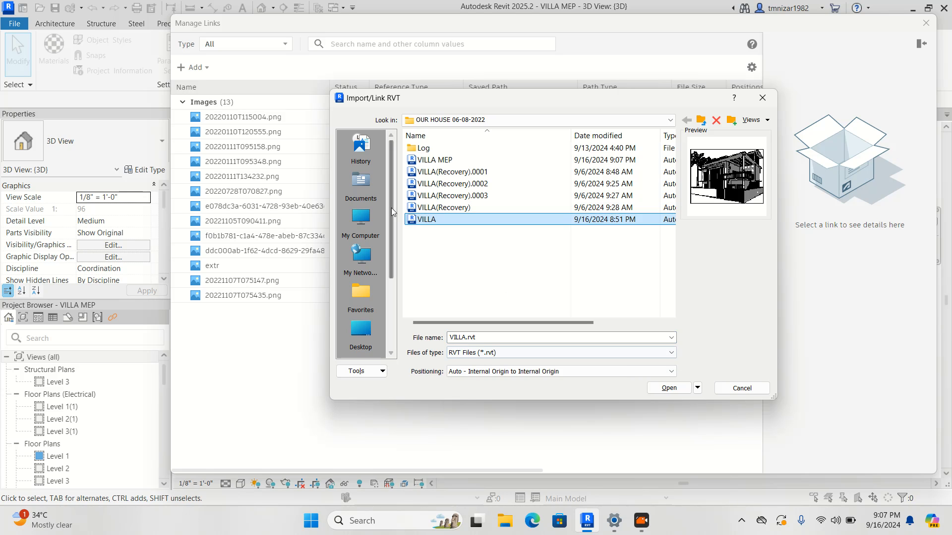
left_click(670, 385)
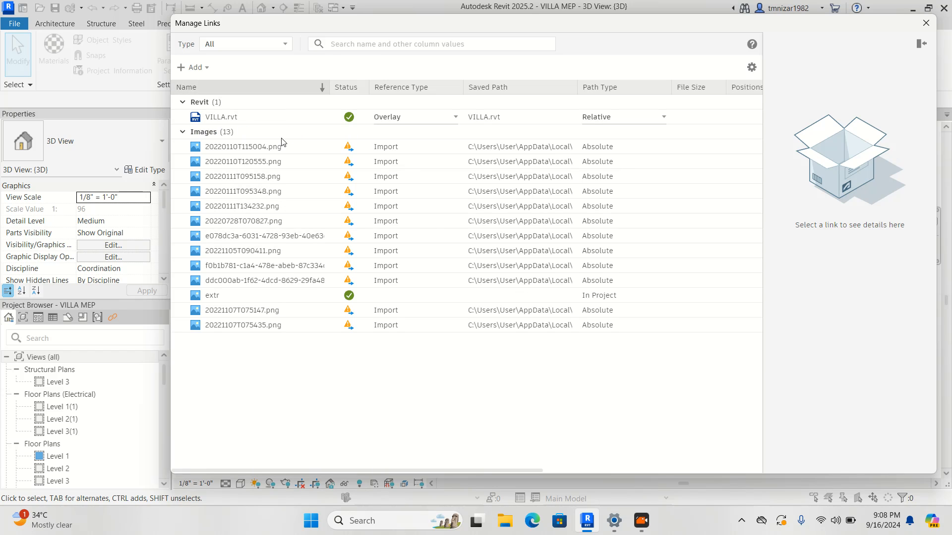
left_click(442, 119)
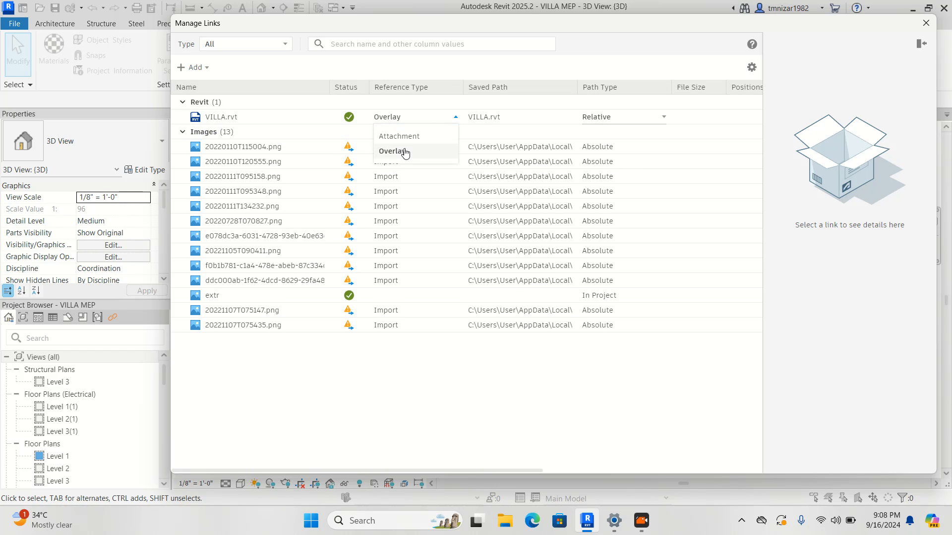
left_click(648, 49)
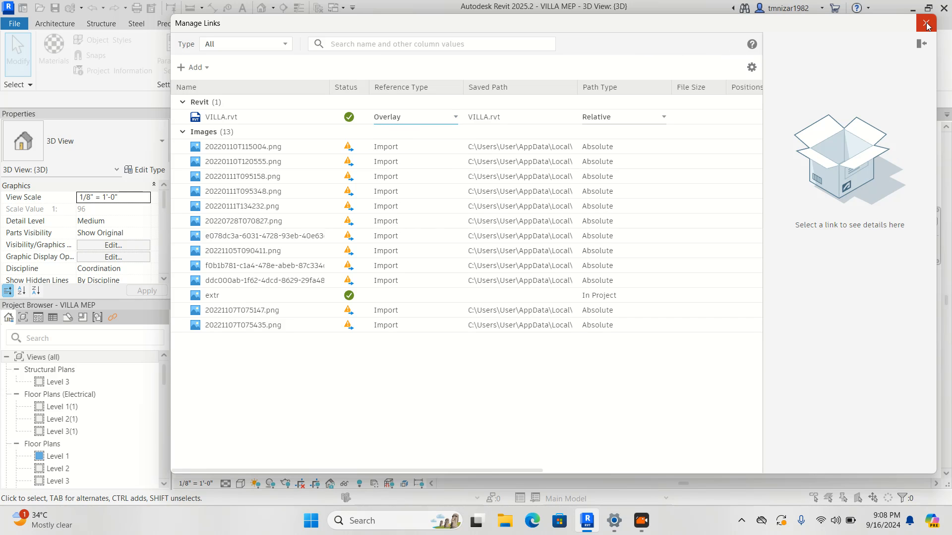
left_click_drag(721, 31, 646, 61)
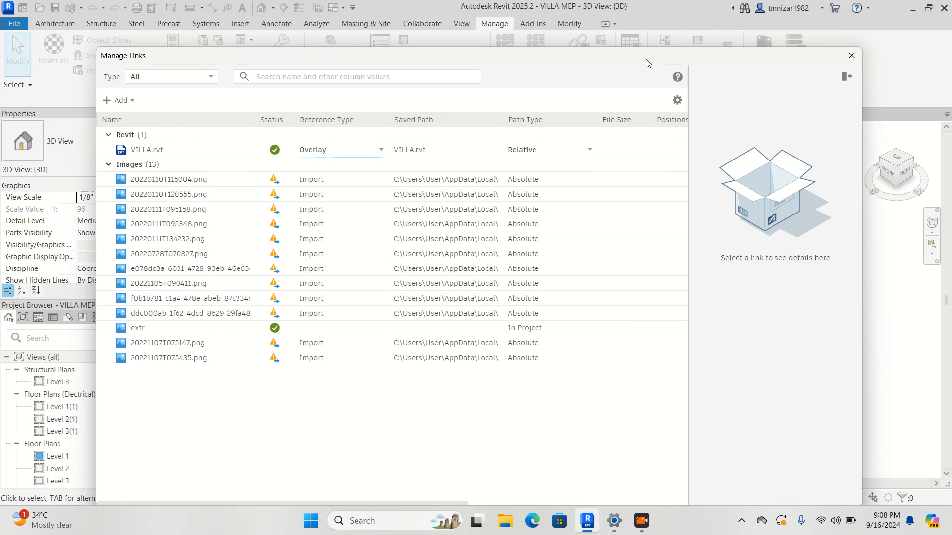
left_click(852, 58)
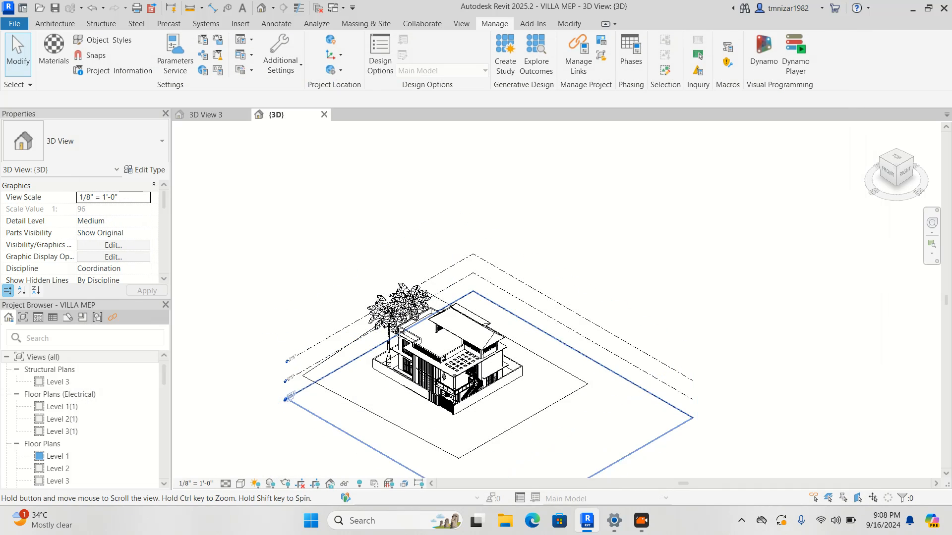
Step: Inspect the linked villa in 3D and in the Level 1 floor plan, checking its rooms and layout
scroll(440, 465, "up", 5)
left_click(484, 355)
scroll(500, 345, "down", 2)
left_click(276, 164)
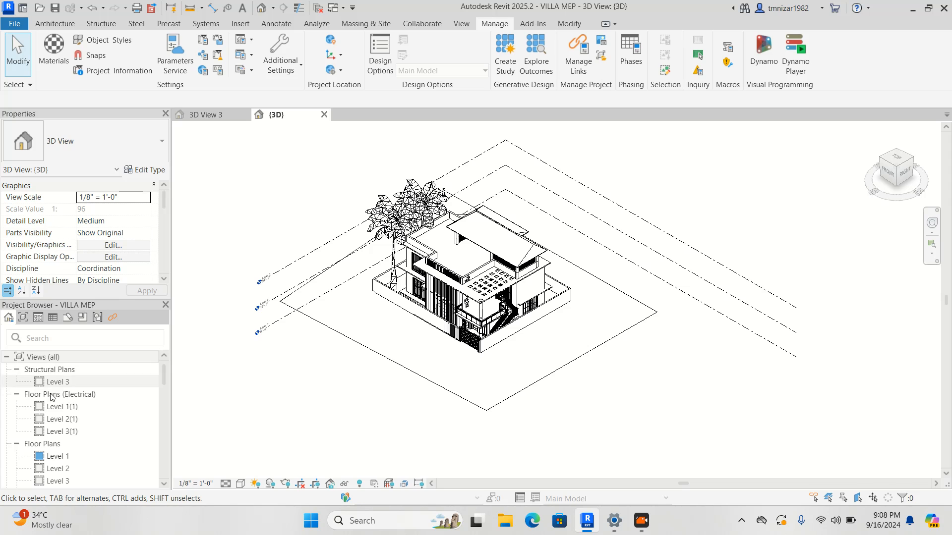
left_click(55, 456)
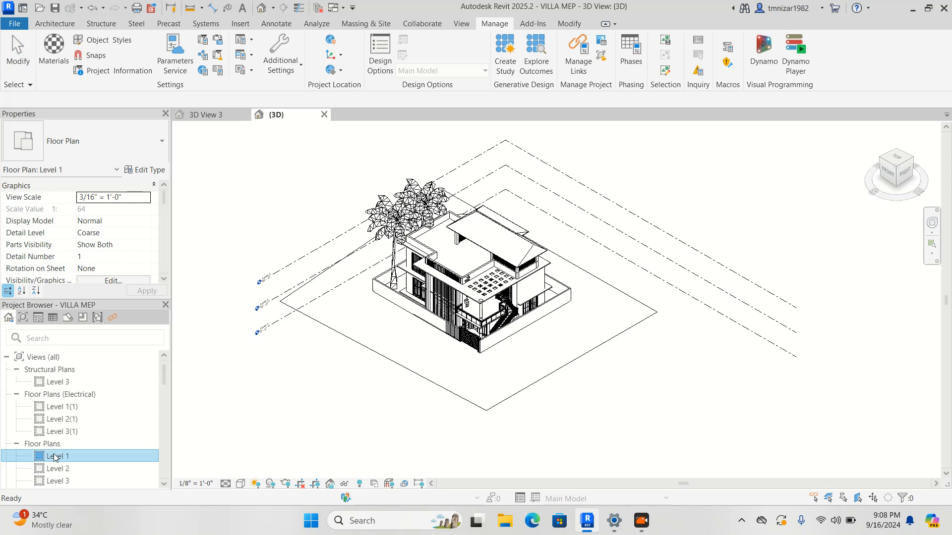
double_click(56, 456)
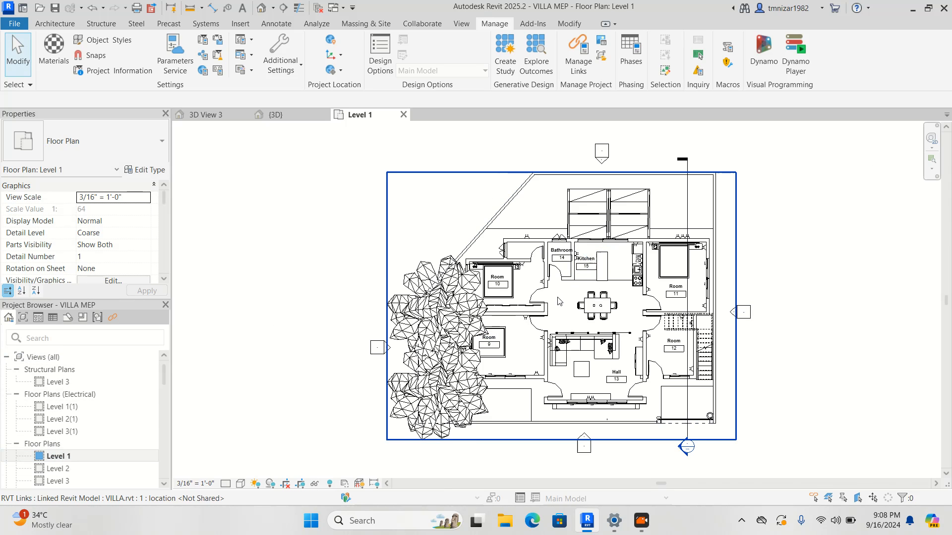
scroll(558, 300, "up", 1)
scroll(666, 376, "down", 1)
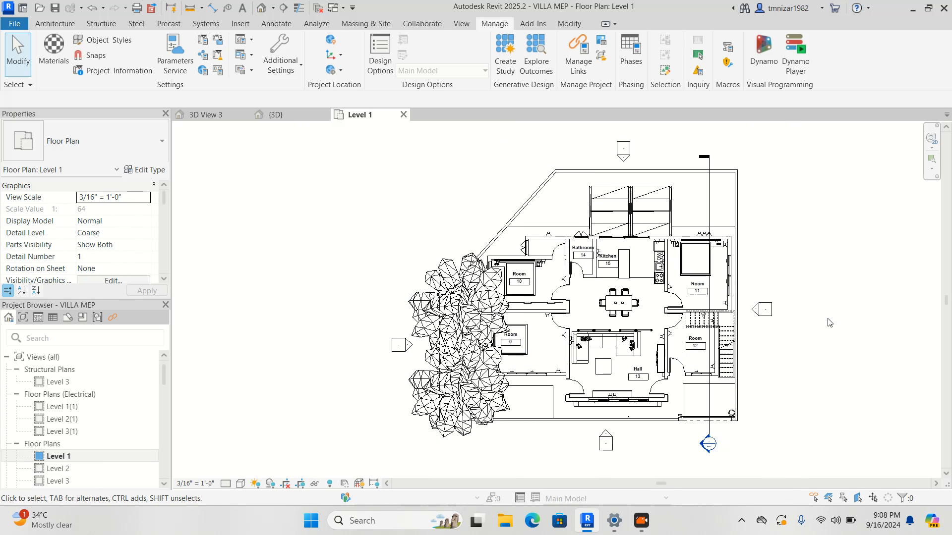
scroll(570, 342, "up", 5)
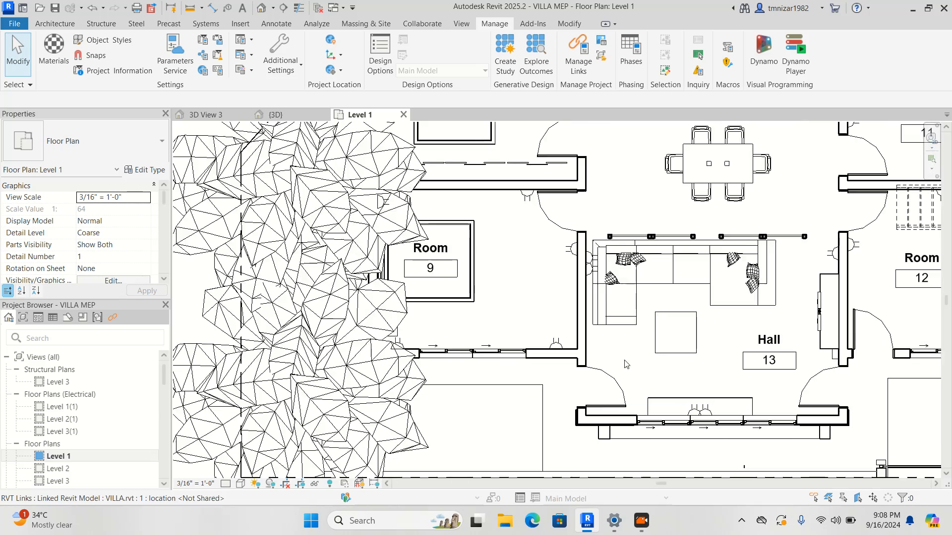
scroll(540, 339, "down", 5)
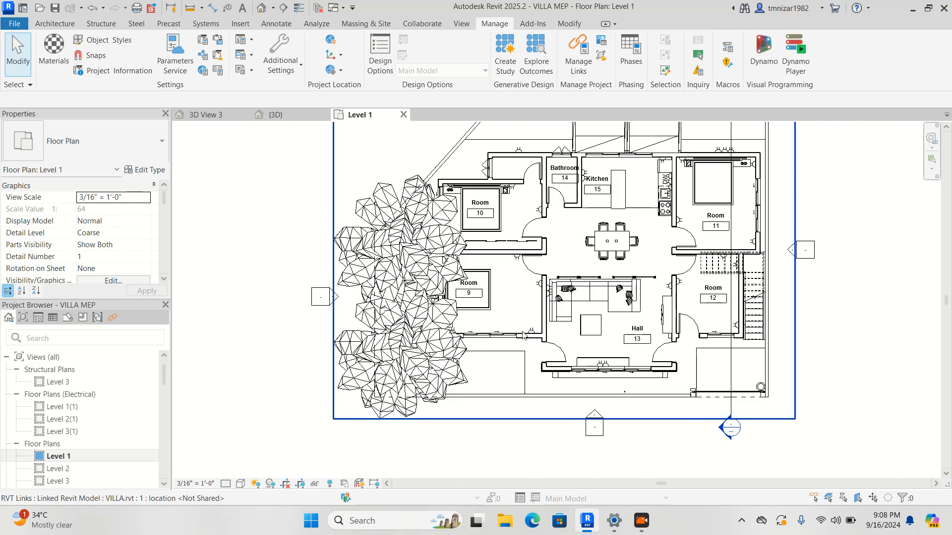
Step: Duplicate the Level 1 floor plan view without detailing
right_click(69, 456)
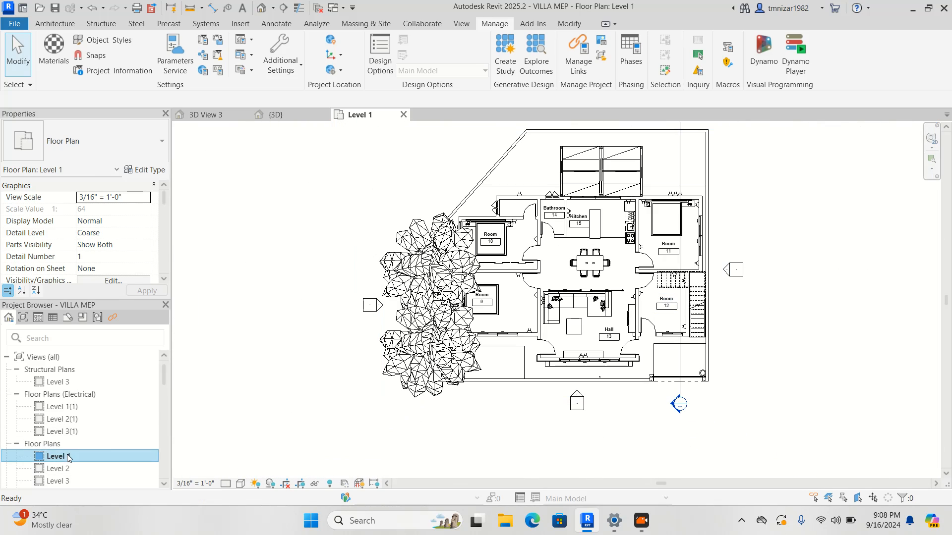
mouse_move(128, 270)
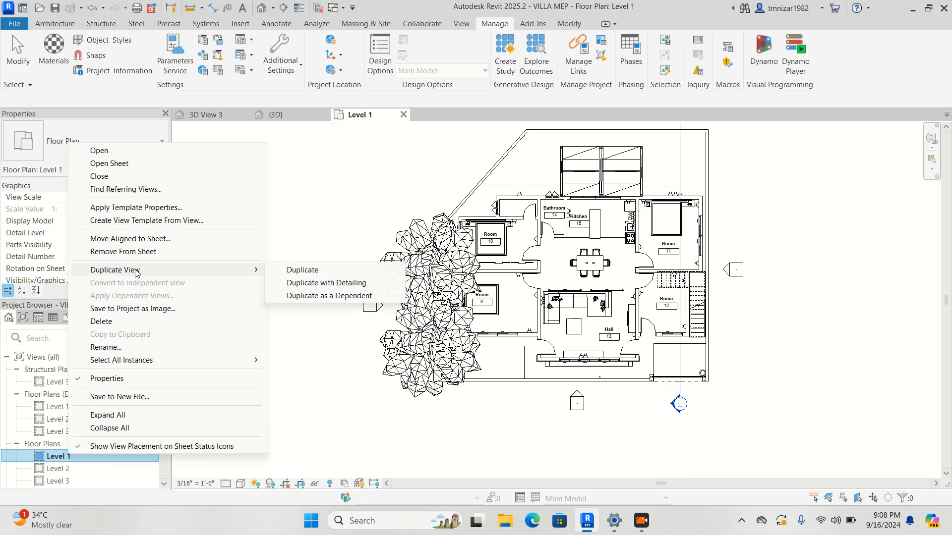
left_click(297, 270)
right_click(82, 469)
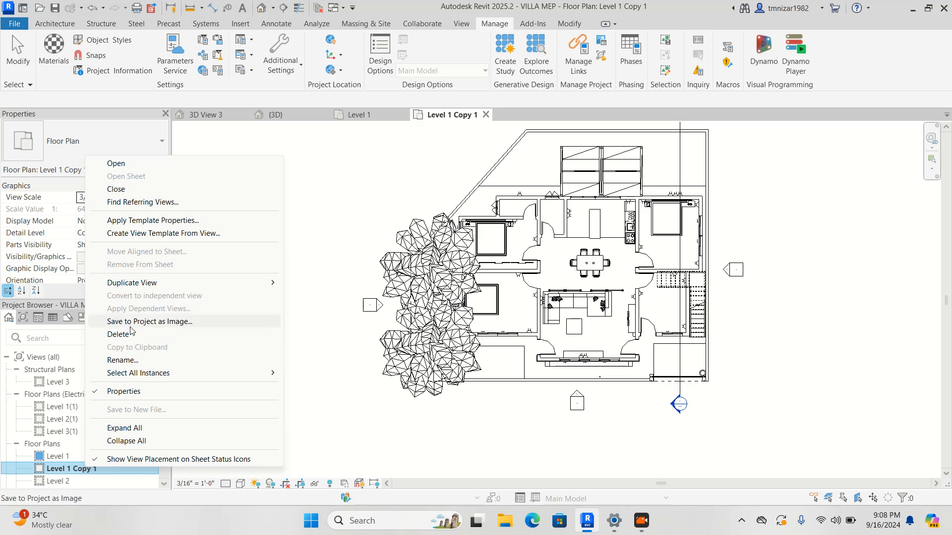
left_click(122, 360)
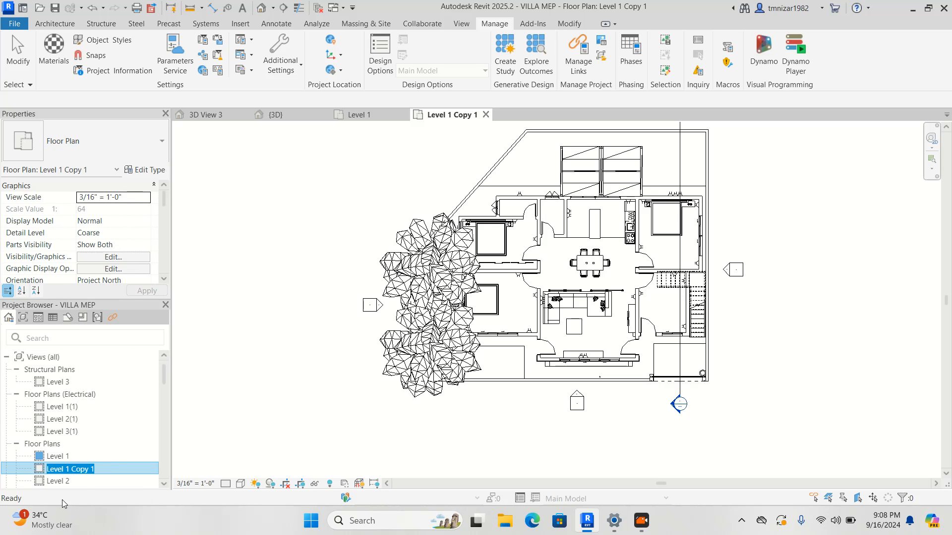
left_click(92, 469)
key("Return")
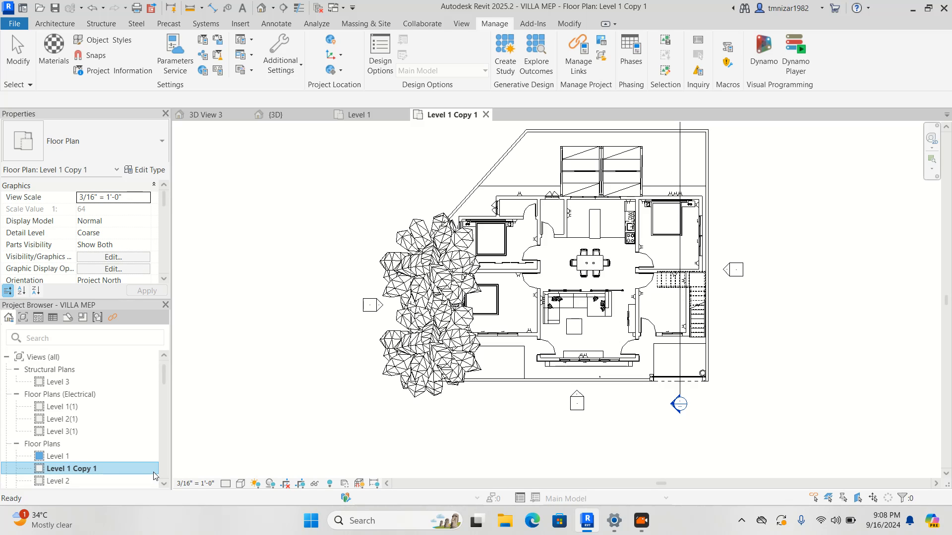
Step: Rename the duplicated Level 1 floor plan view to Level 1 PLUMBING
right_click(110, 468)
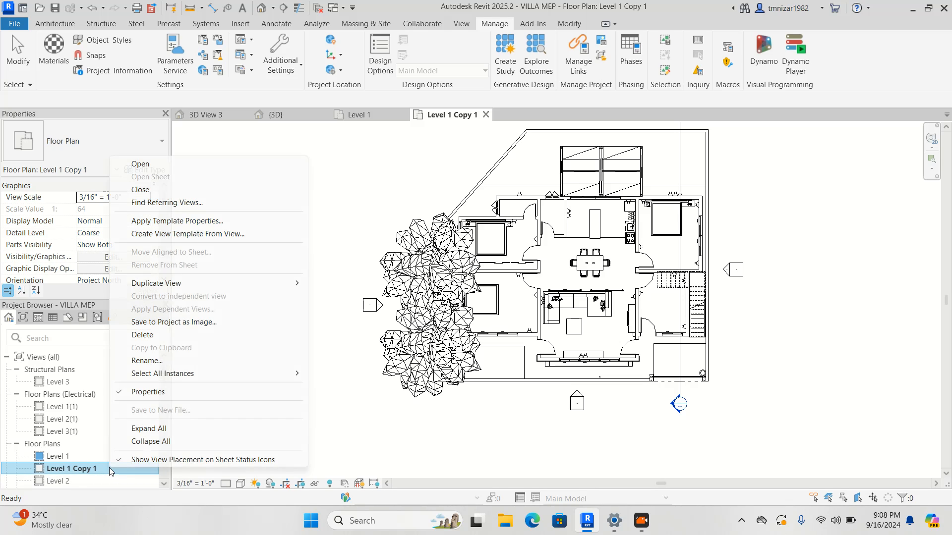
left_click(157, 364)
left_click_drag(74, 468, 102, 468)
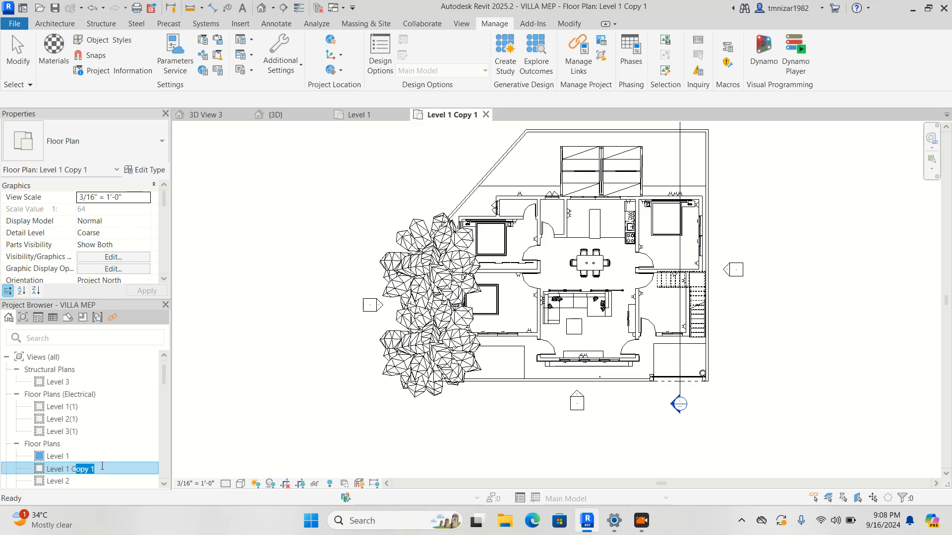
key("BackSpace")
key("BackSpace")
key("Return")
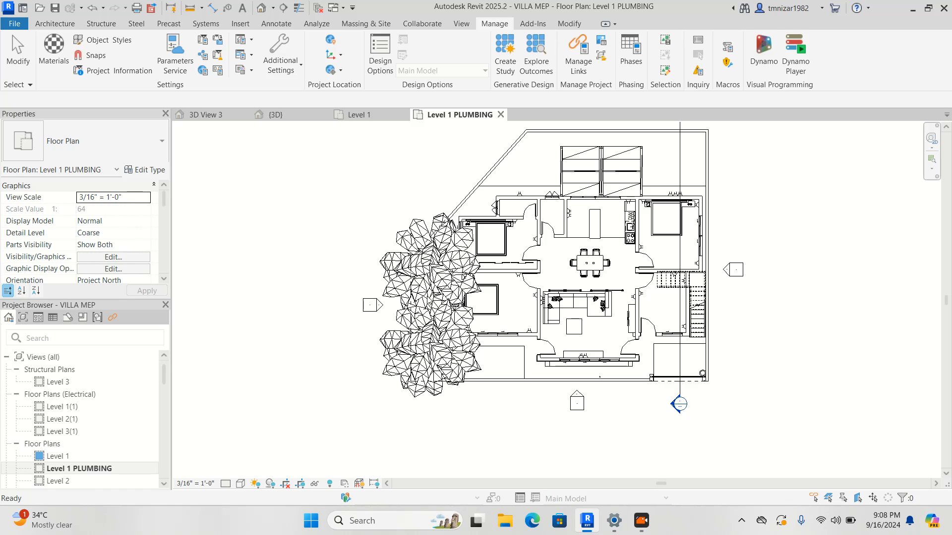
Step: Purge all unused items from the VILLA MEP project
middle_click_drag(420, 211, 361, 252)
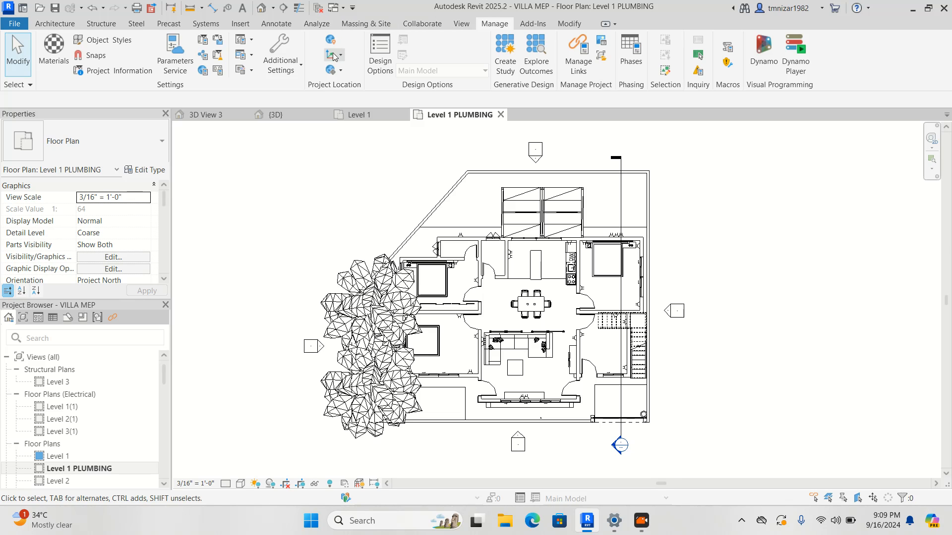
left_click(217, 55)
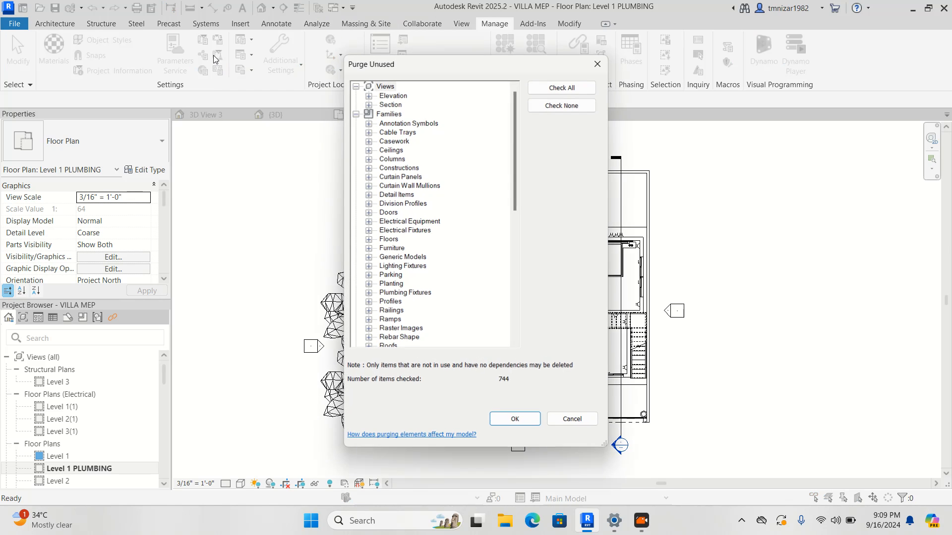
left_click(555, 92)
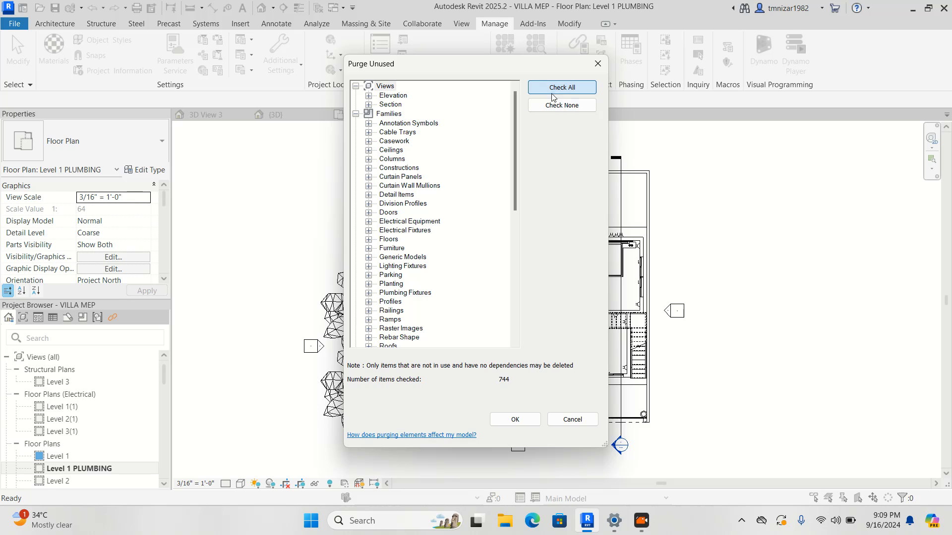
left_click(515, 420)
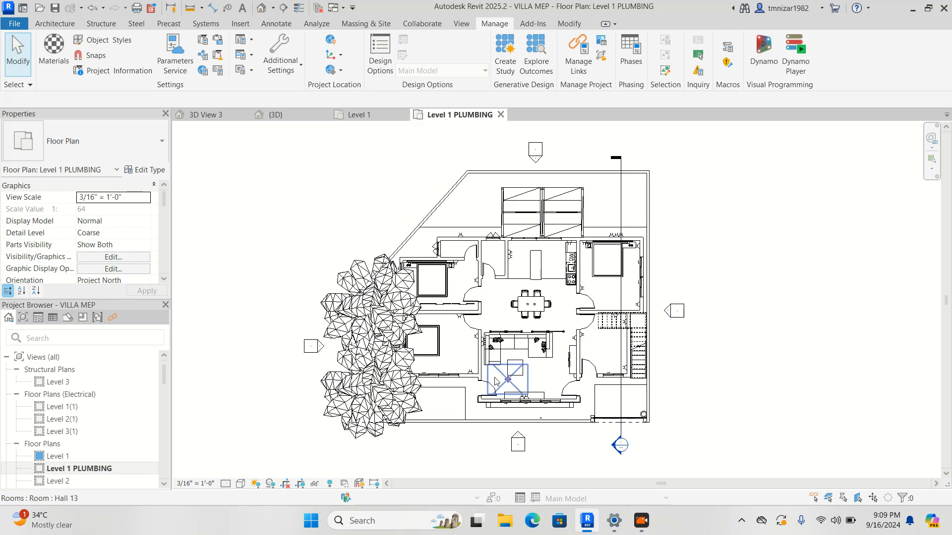
Step: Create a new project from the Plumbing-Default template in the English-Imperial folder
scroll(499, 352, "up", 2)
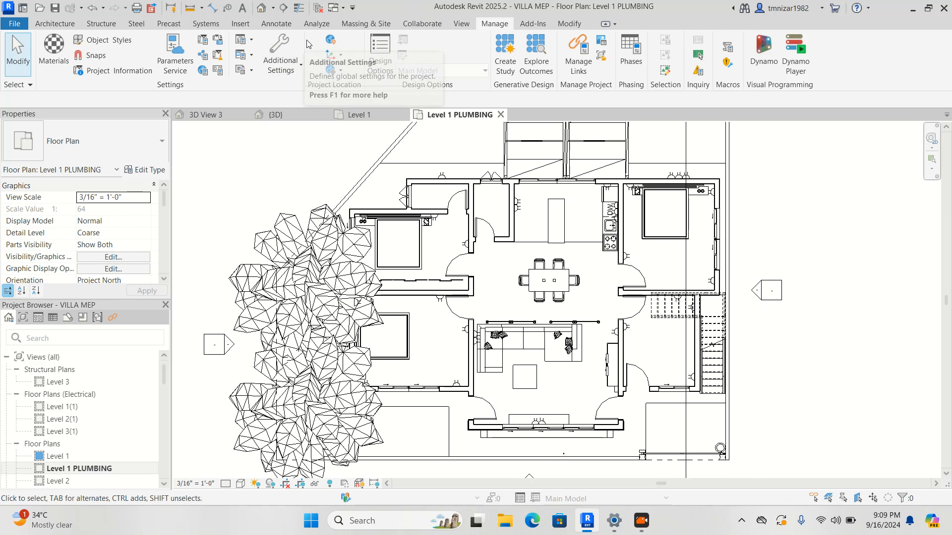
left_click(14, 23)
mouse_move(78, 78)
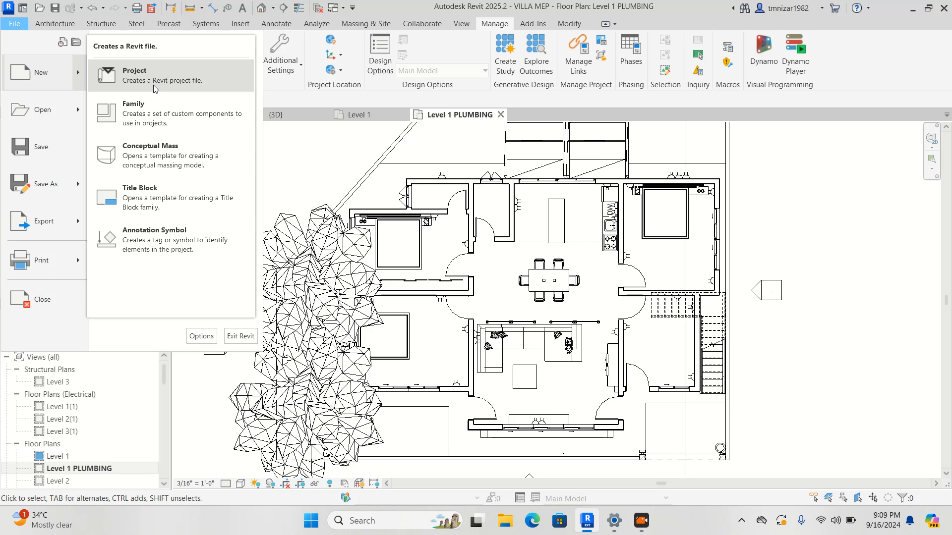
left_click(154, 85)
left_click(543, 232)
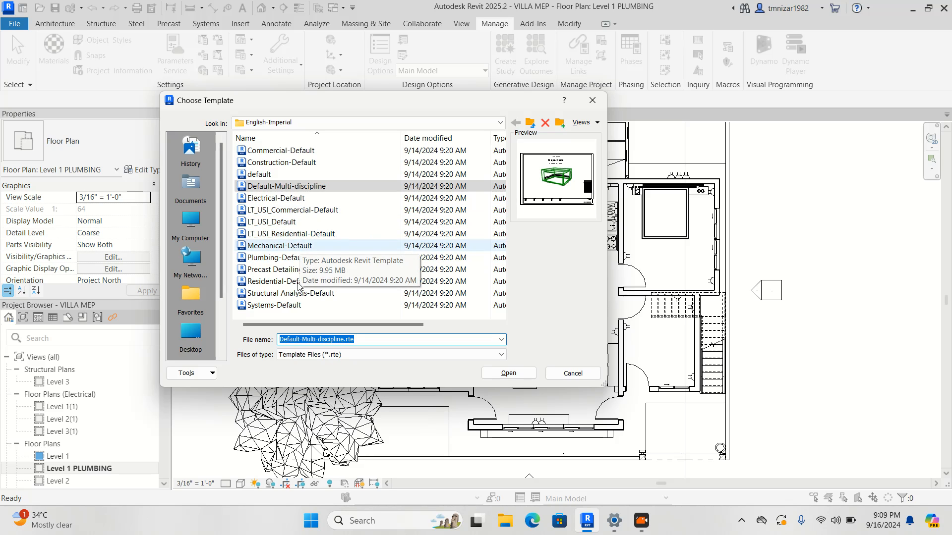
left_click(277, 258)
left_click(493, 371)
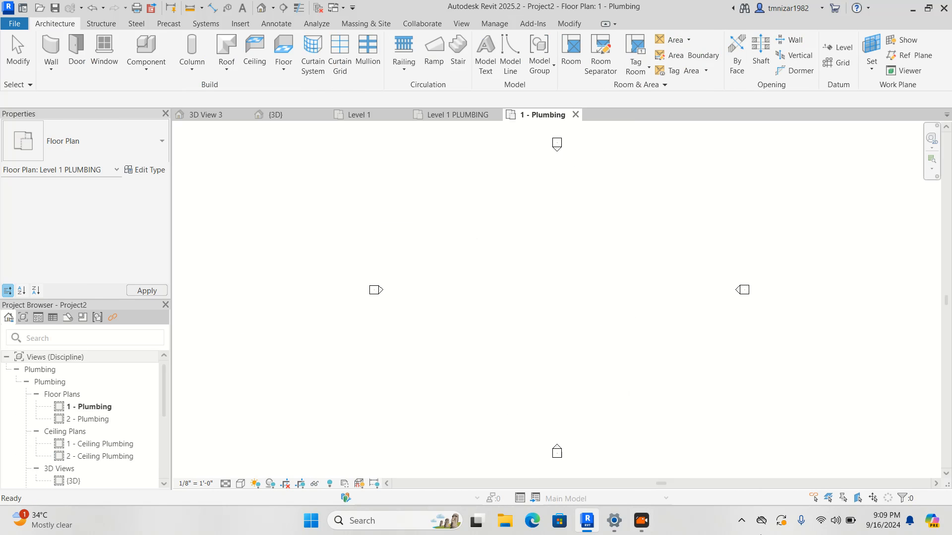
Step: Return to the Level 1 PLUMBING view of VILLA MEP and set its discipline to Plumbing
left_click(459, 115)
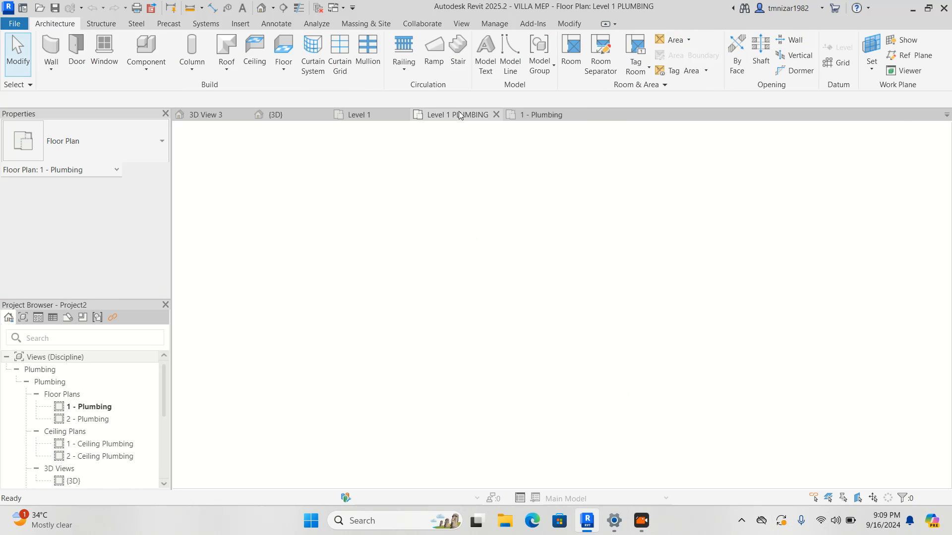
scroll(134, 236, "down", 3)
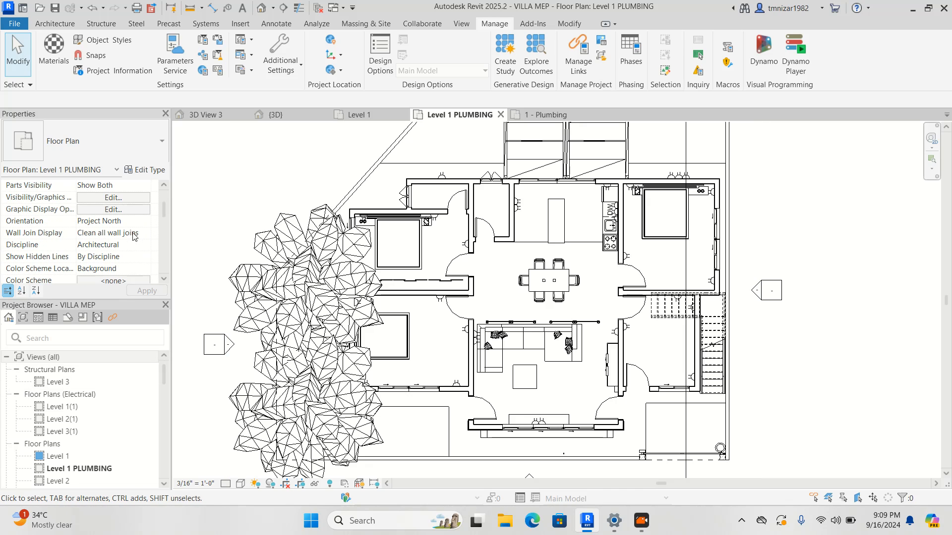
left_click(136, 245)
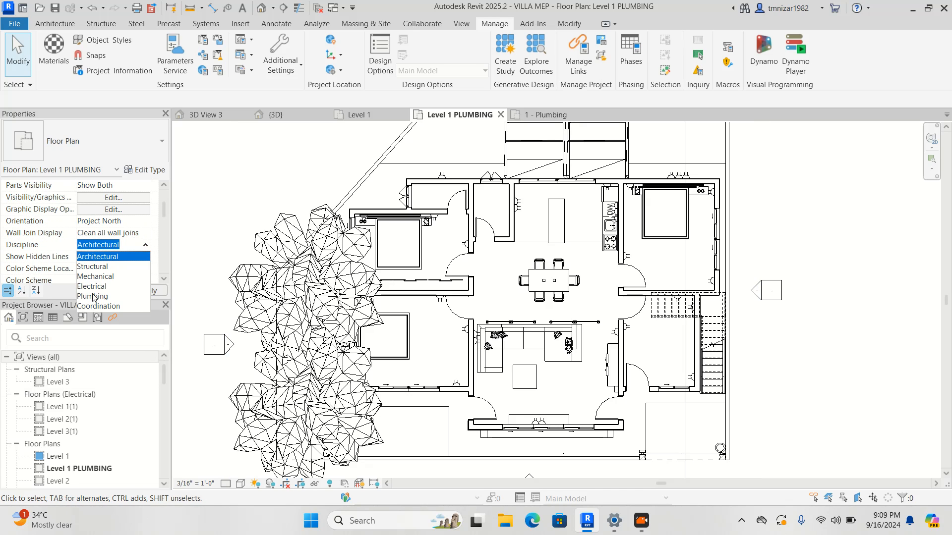
left_click(91, 295)
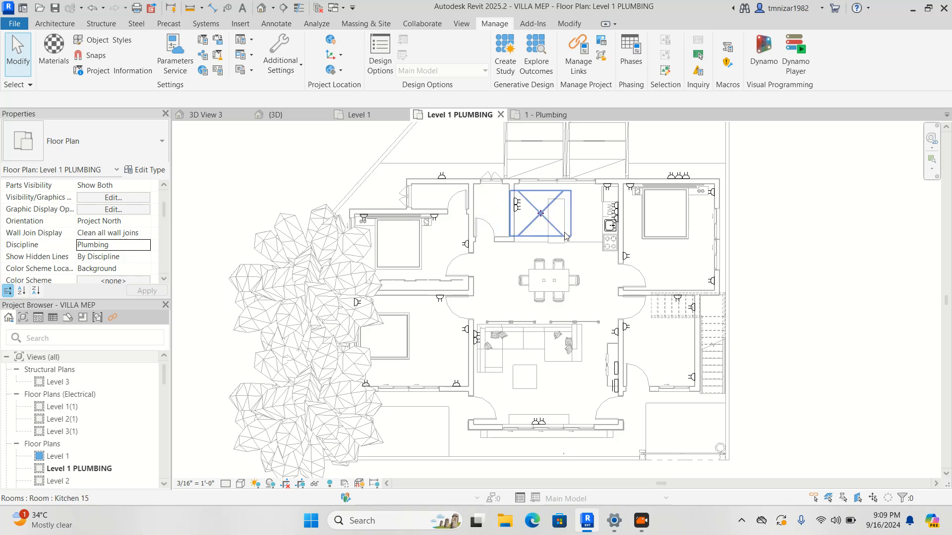
scroll(815, 245, "down", 3)
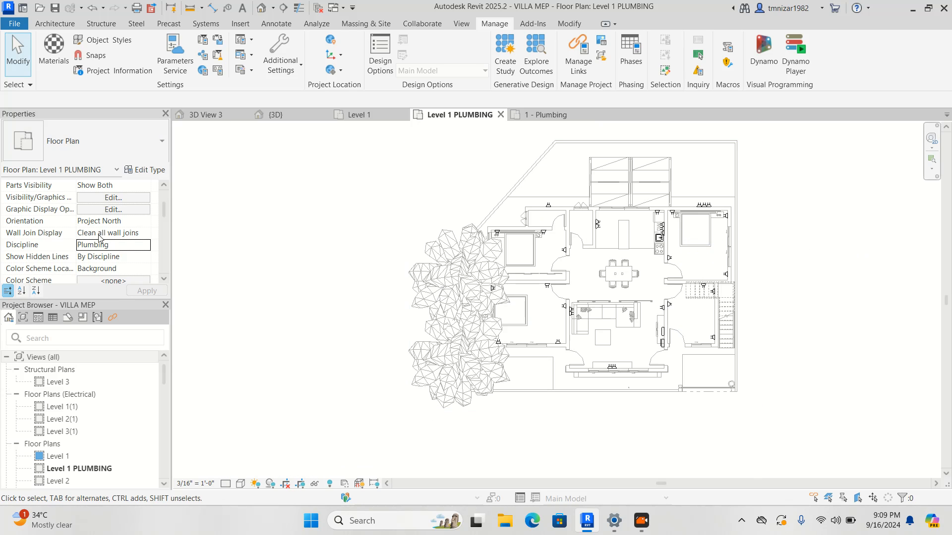
scroll(710, 216, "up", 3)
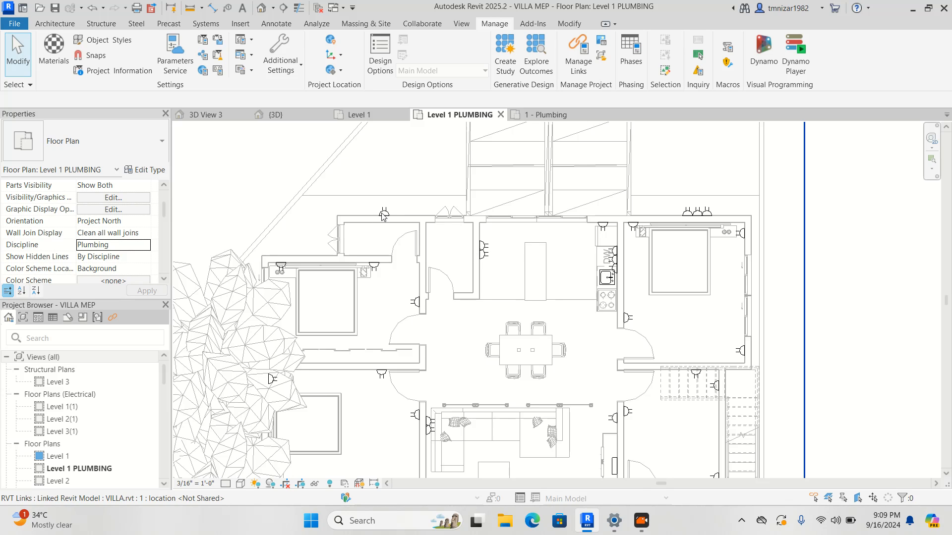
scroll(568, 244, "down", 2)
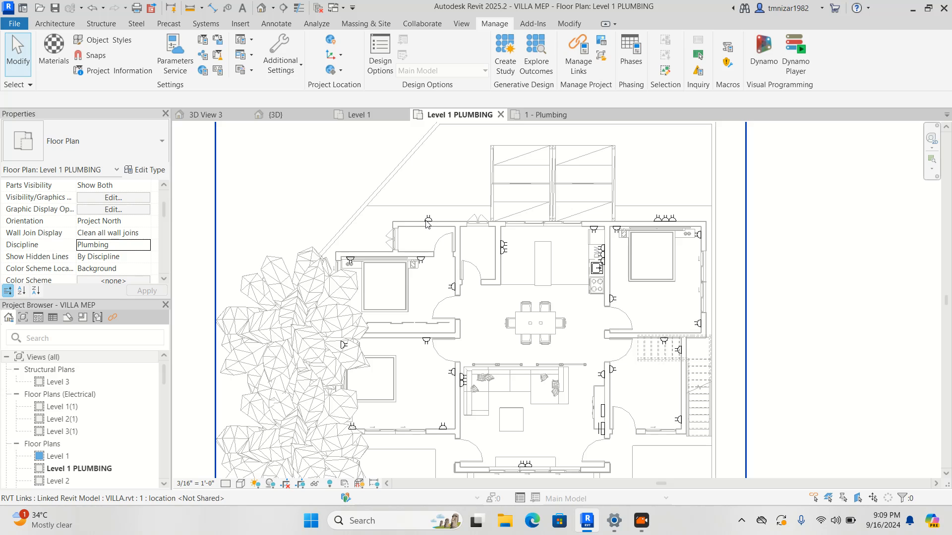
middle_click_drag(457, 187, 435, 209)
middle_click_drag(552, 270, 545, 245)
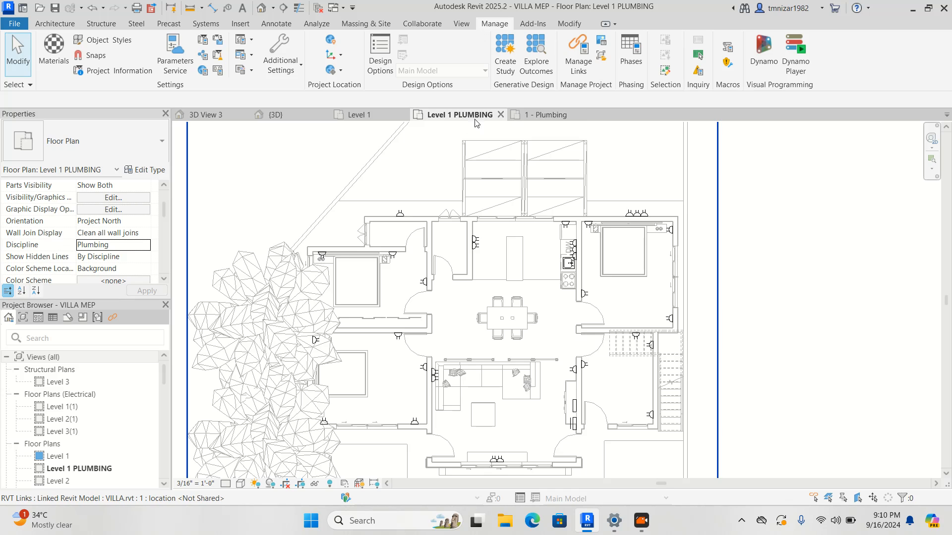
Step: Transfer all project standards from Project2 into VILLA MEP, accepting the duplicate types and dismissing the warnings
left_click(535, 116)
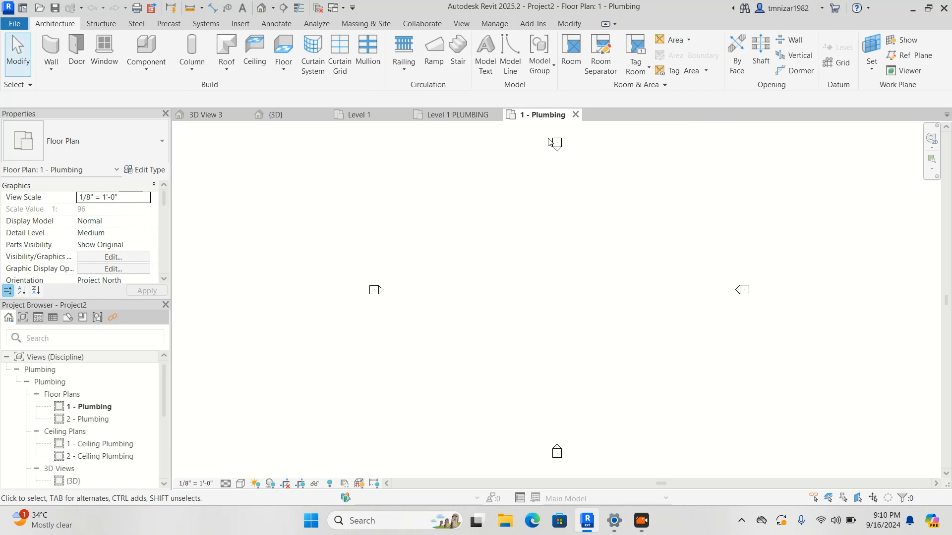
left_click(465, 115)
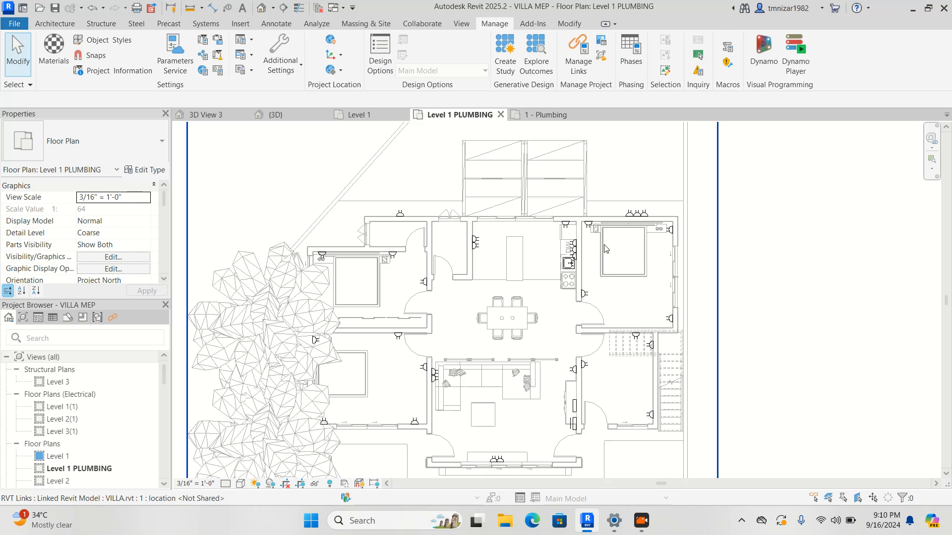
left_click(220, 42)
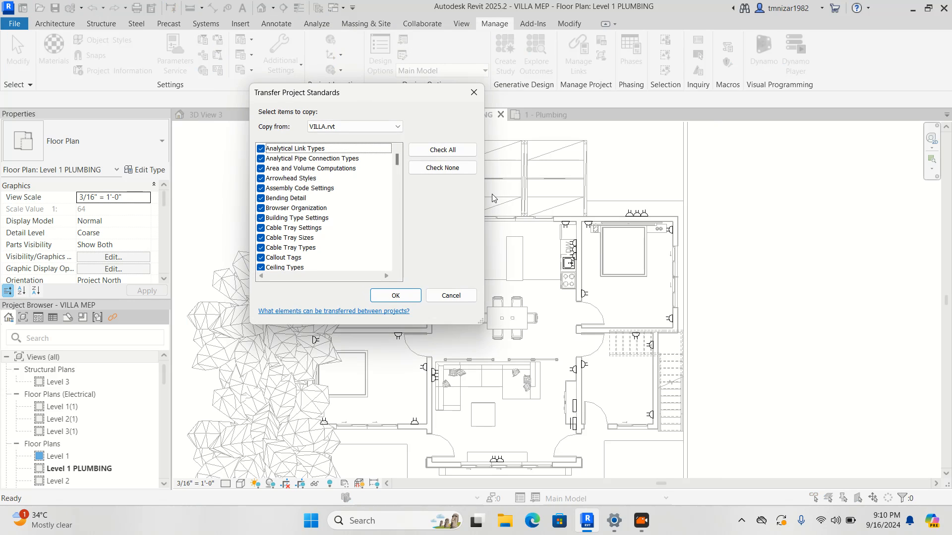
left_click(382, 128)
left_click(369, 143)
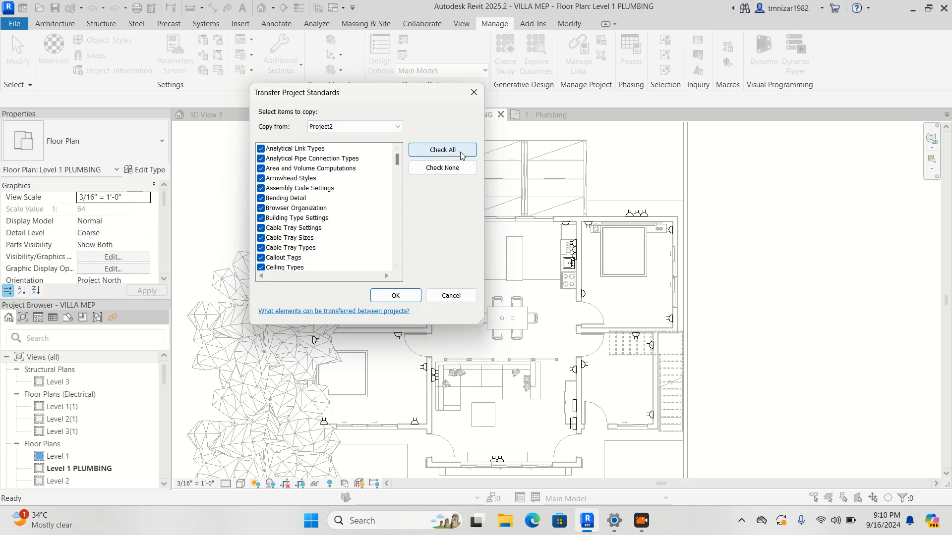
left_click(395, 296)
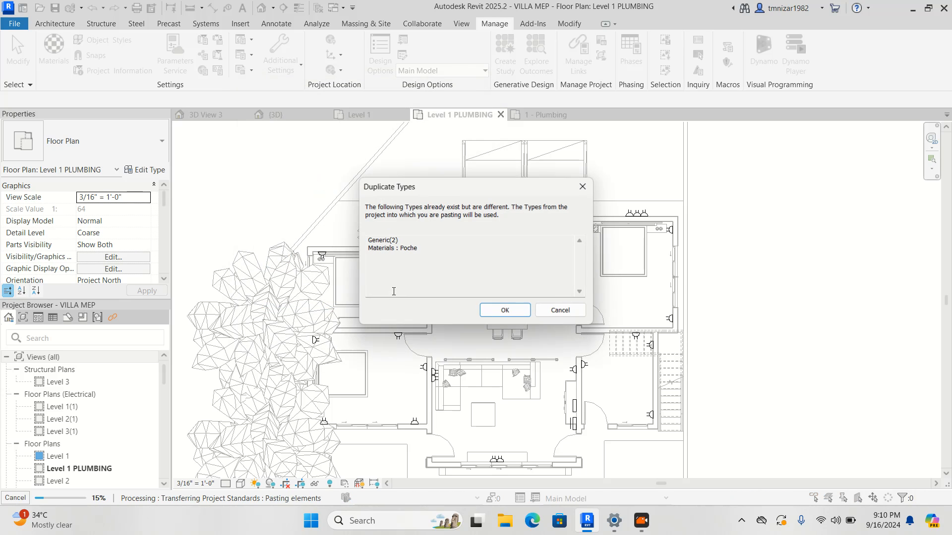
left_click(508, 309)
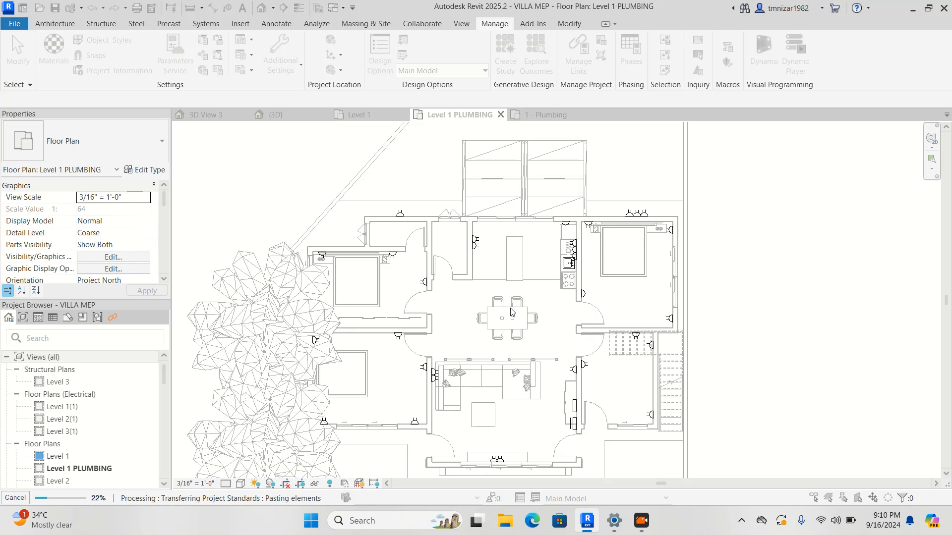
left_click(447, 315)
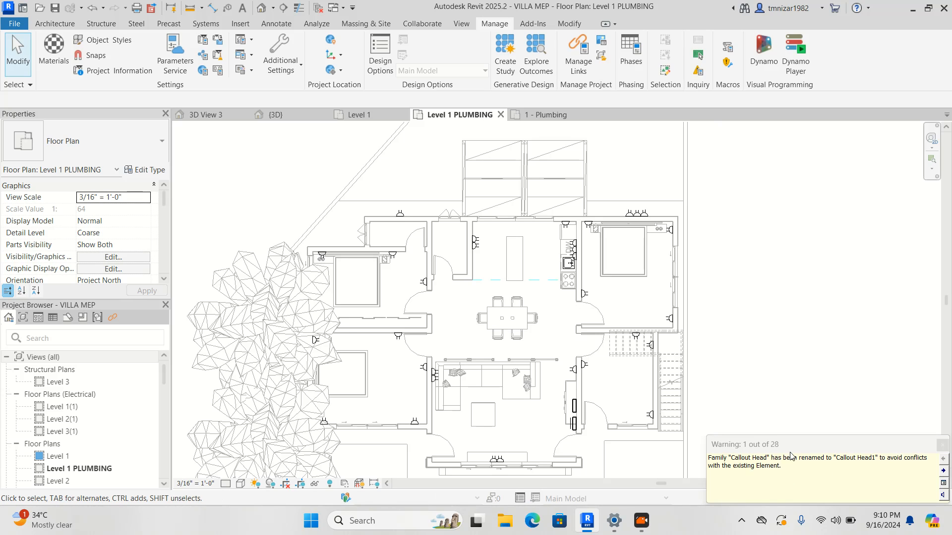
left_click(937, 310)
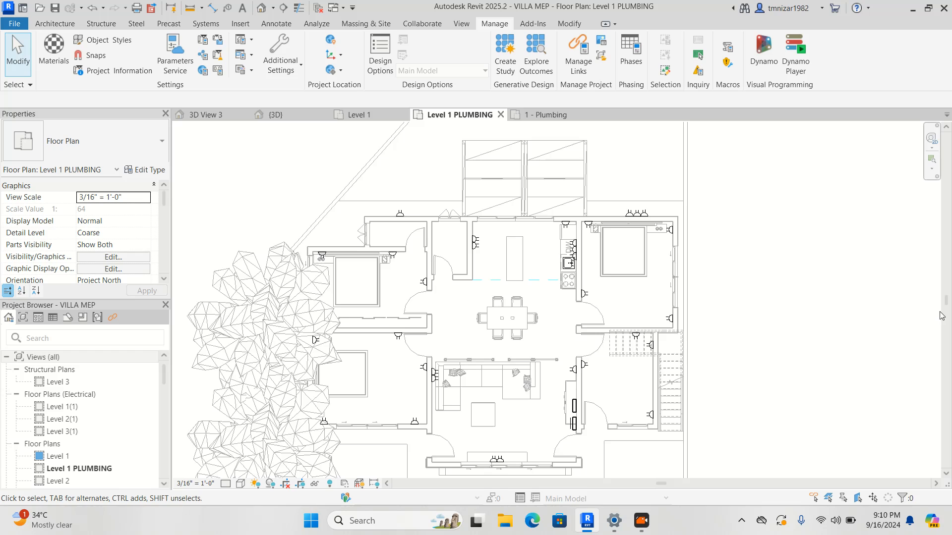
Step: Start the Pipe tool in the Level 1 PLUMBING view and choose the PVC - DWV pipe type
left_click(221, 21)
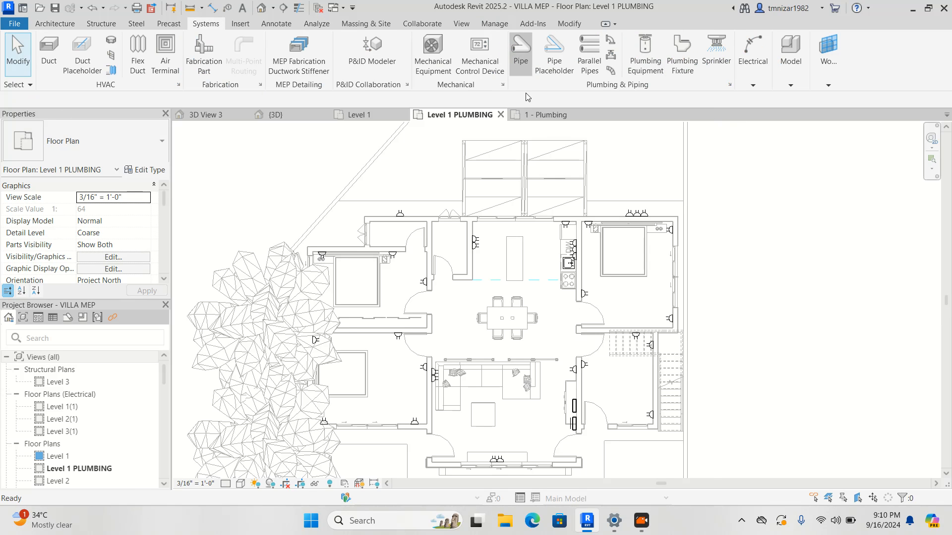
scroll(390, 279, "up", 1)
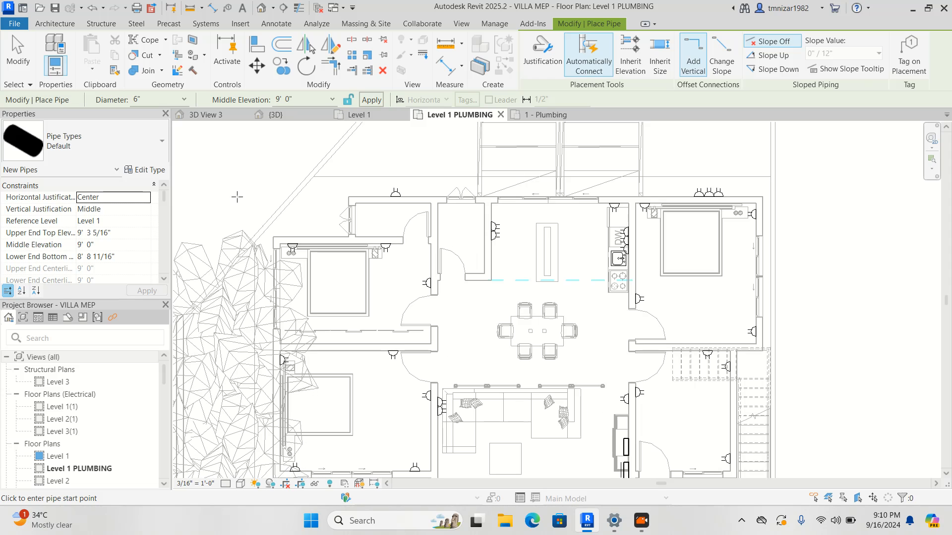
left_click(131, 153)
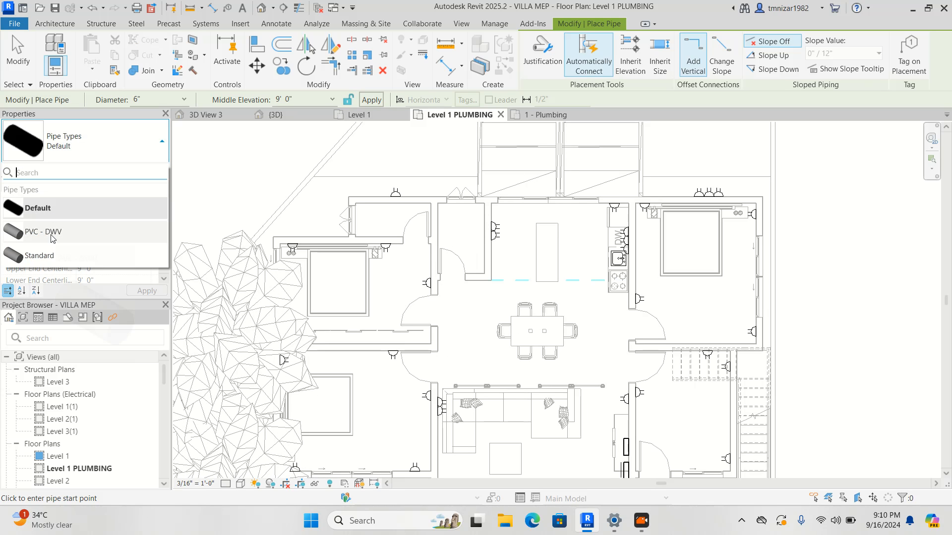
mouse_move(52, 209)
left_click(45, 240)
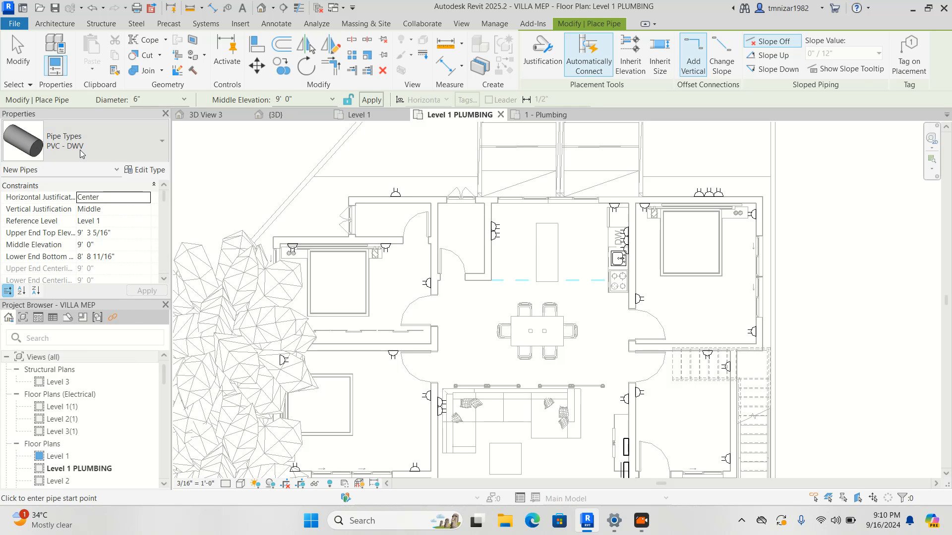
Step: Review the segments and fittings in the routing preferences of the PVC - DWV pipe type
left_click(143, 169)
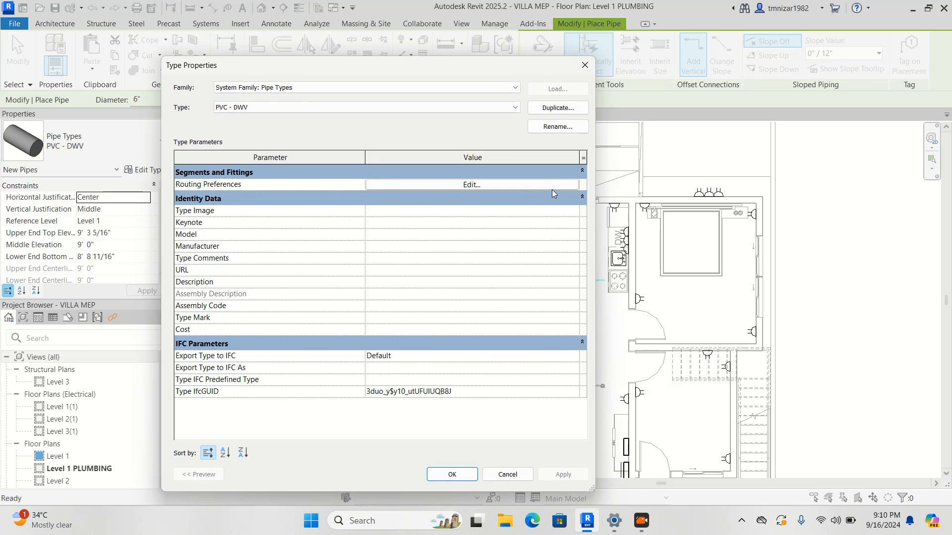
left_click(552, 186)
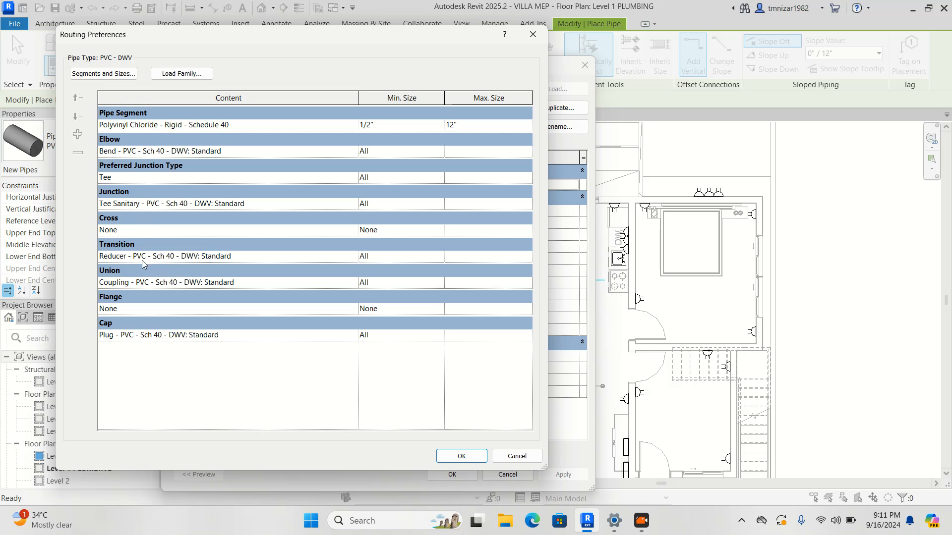
left_click(533, 34)
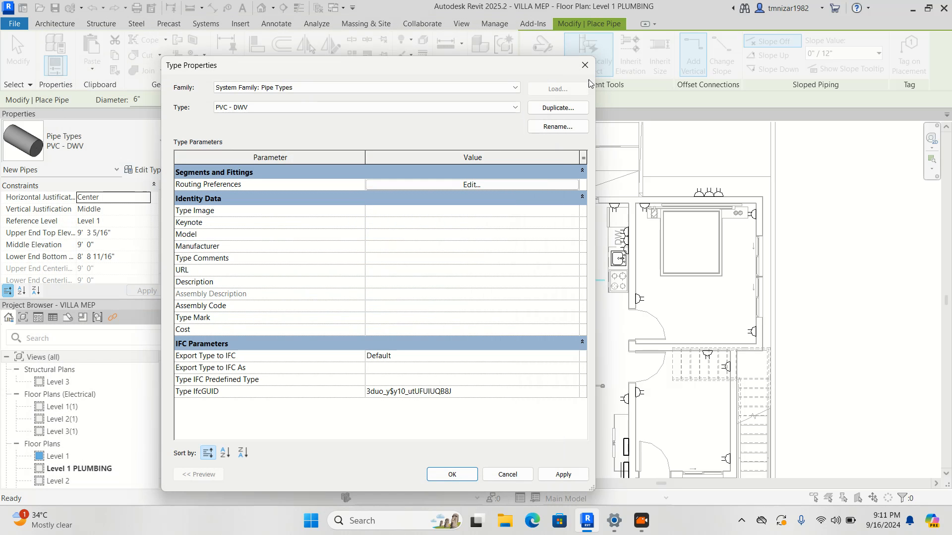
left_click(450, 473)
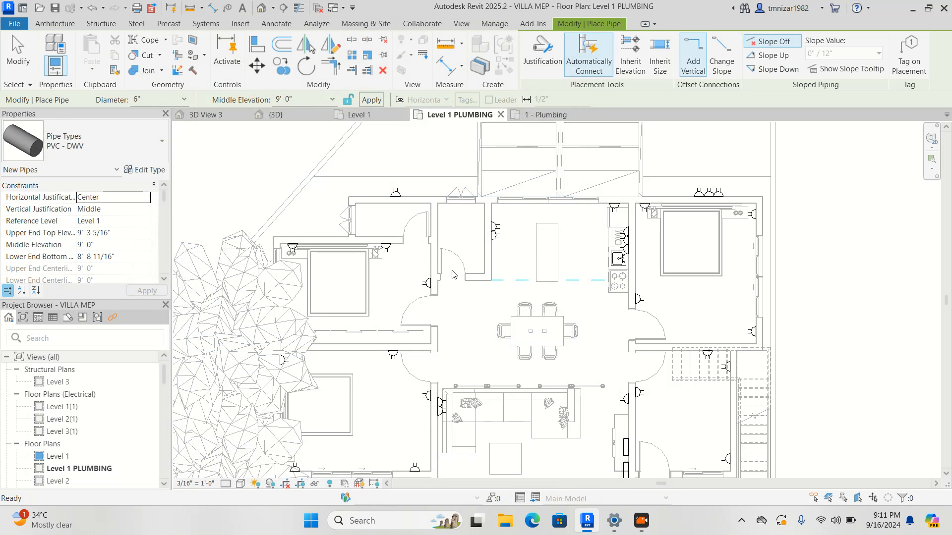
Step: Draw an L-shaped 6" PVC - DWV pipe run at 9' 0" elevation beside the dining table, with a horizontal leg about 8' 10" long
scroll(411, 279, "up", 1)
left_click(383, 297)
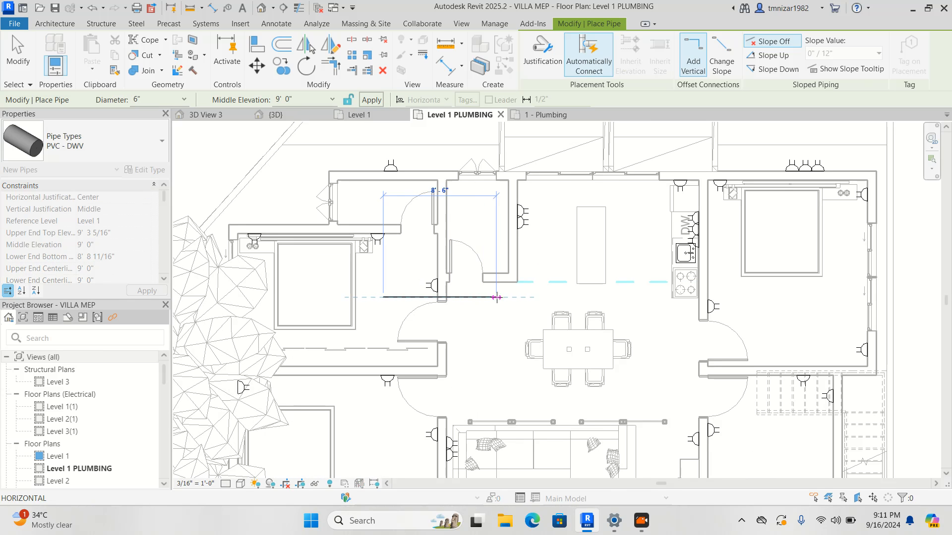
left_click(509, 297)
left_click(510, 377)
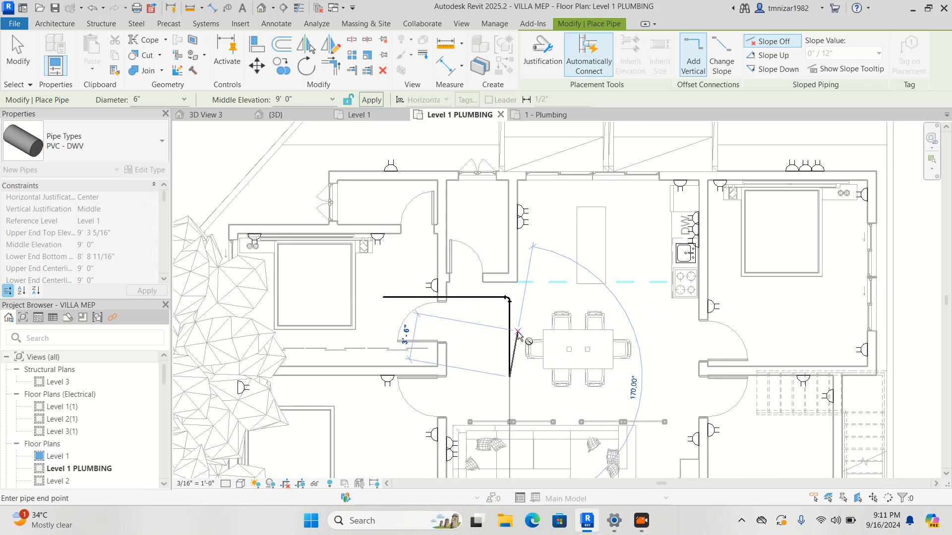
scroll(518, 332, "up", 1)
scroll(544, 317, "up", 1)
scroll(537, 332, "down", 3)
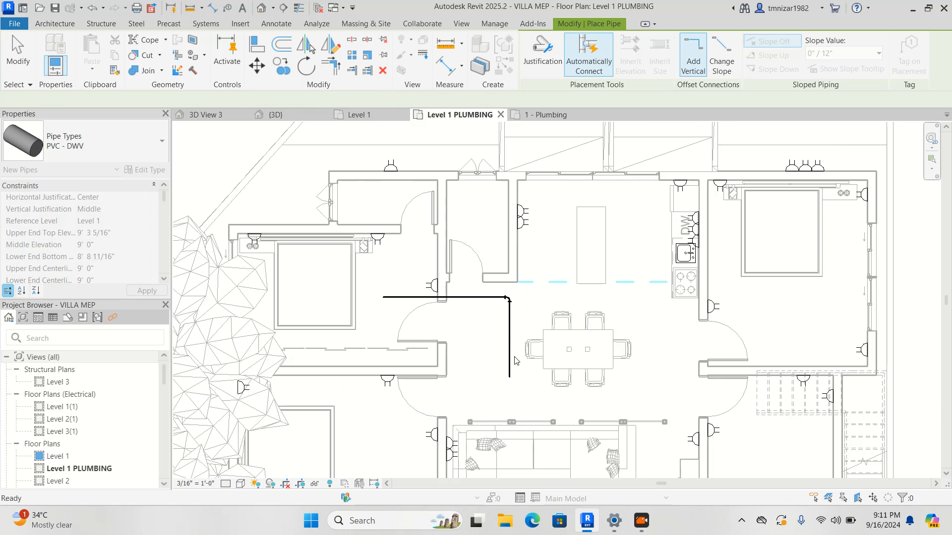
key("Escape")
Step: Set the detail level of the Level 1 PLUMBING view to Fine and end pipe placement
left_click(225, 484)
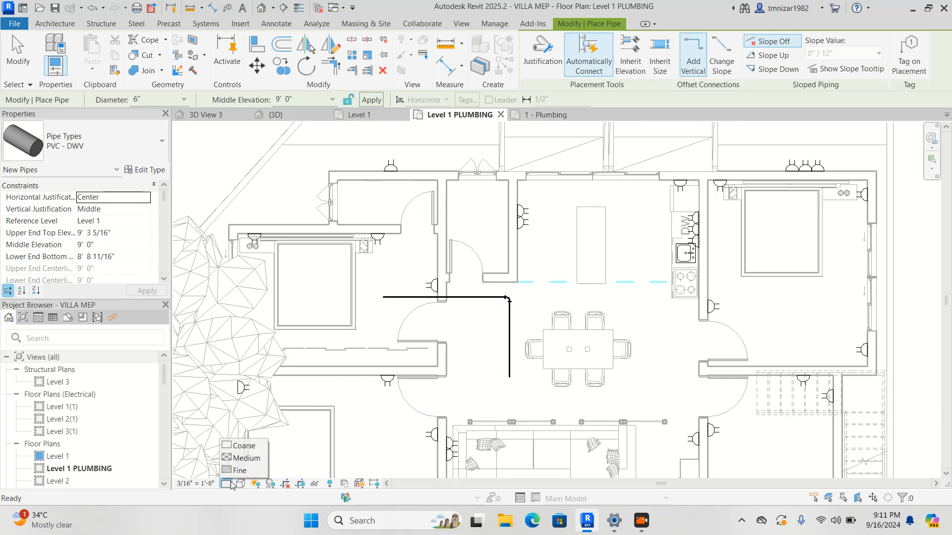
left_click(238, 471)
scroll(501, 299, "up", 2)
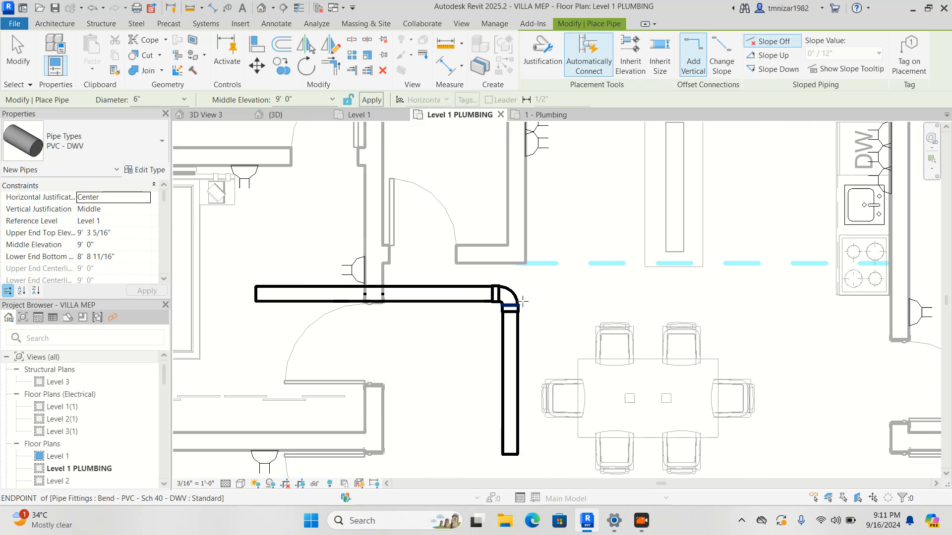
key("Escape")
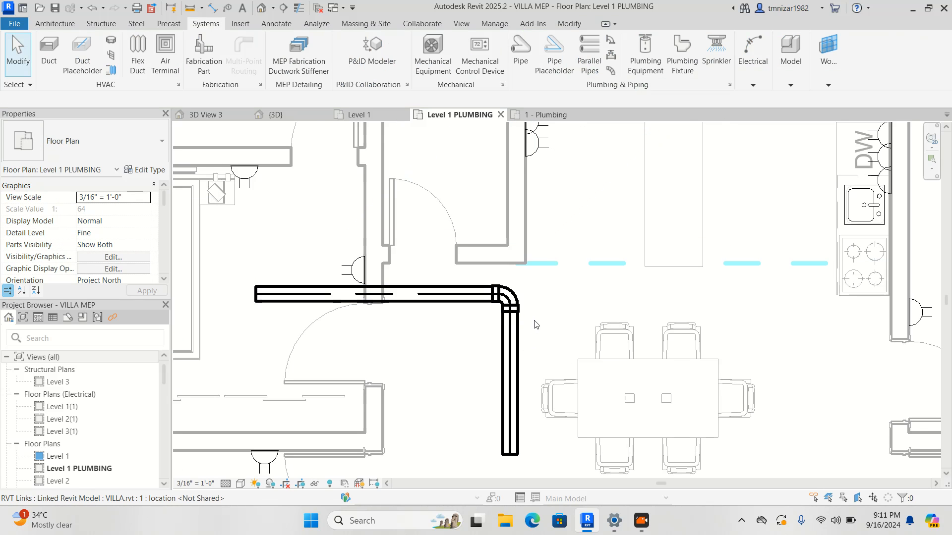
middle_click_drag(556, 403, 523, 339)
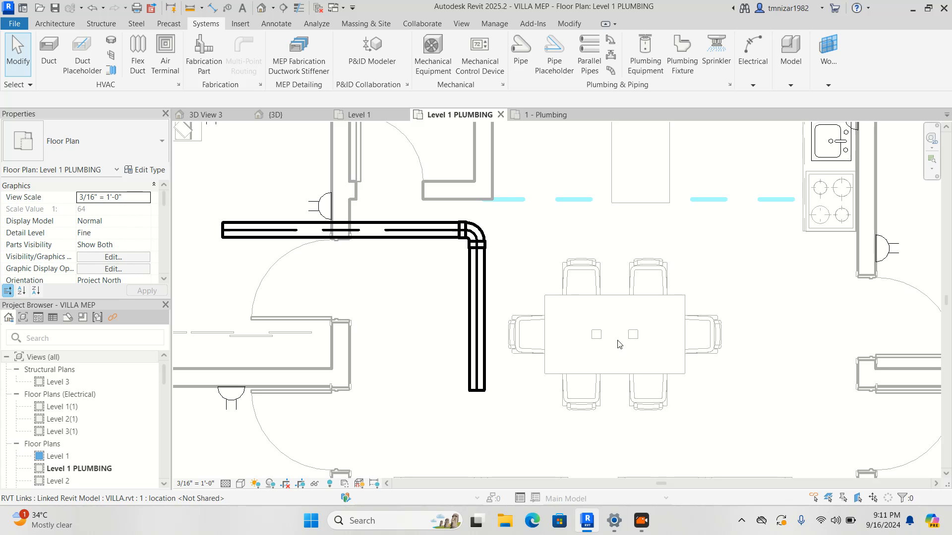
scroll(533, 300, "down", 5)
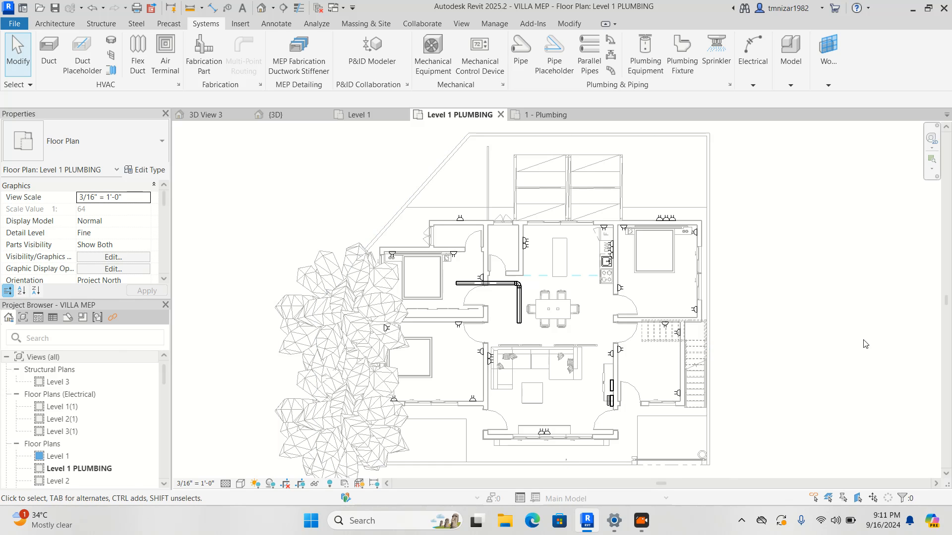
Step: Open the Level 2 floor plan and duplicate it without detailing
scroll(67, 396, "down", 3)
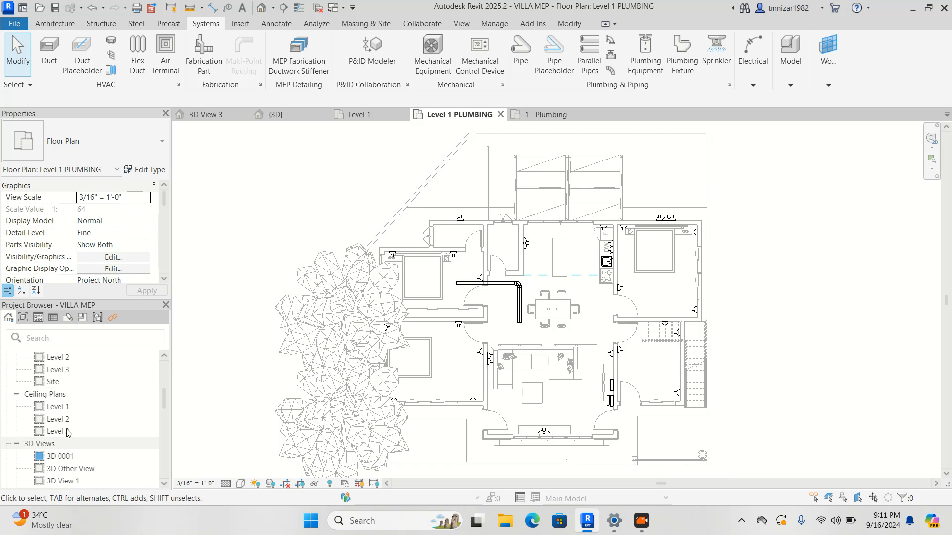
scroll(68, 446, "up", 3)
double_click(59, 480)
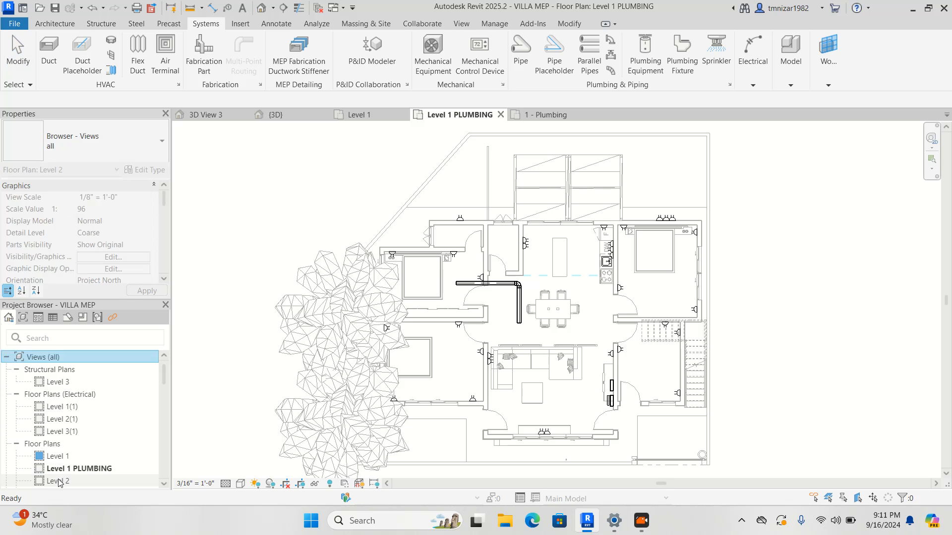
right_click(63, 473)
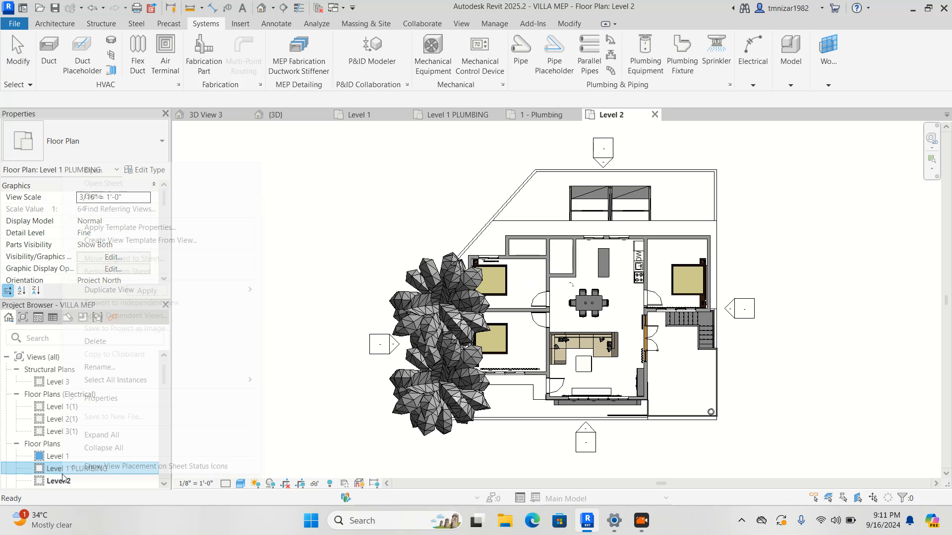
left_click(57, 483)
right_click(58, 485)
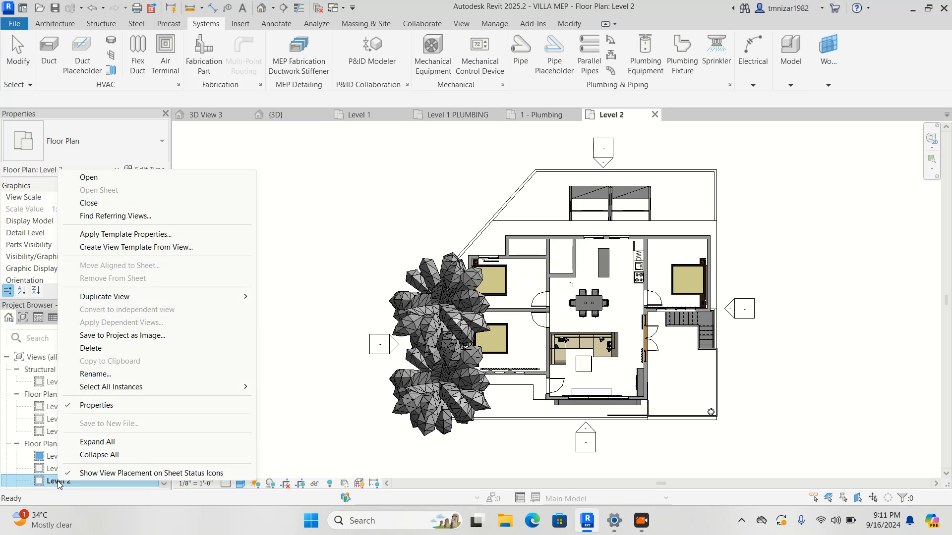
mouse_move(120, 297)
left_click(336, 297)
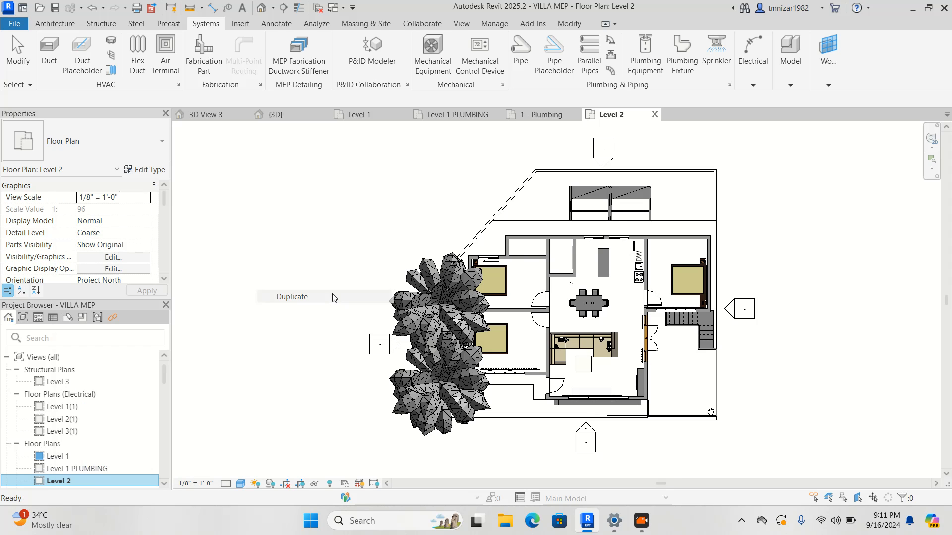
Step: Set the discipline of the duplicated Level 2 view to Plumbing
scroll(135, 247, "down", 3)
left_click(138, 244)
left_click(145, 244)
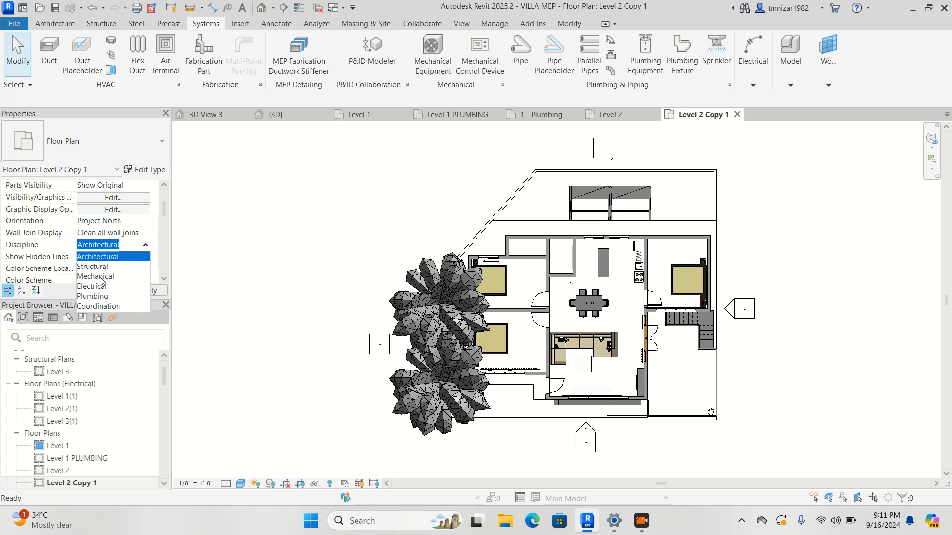
left_click(91, 298)
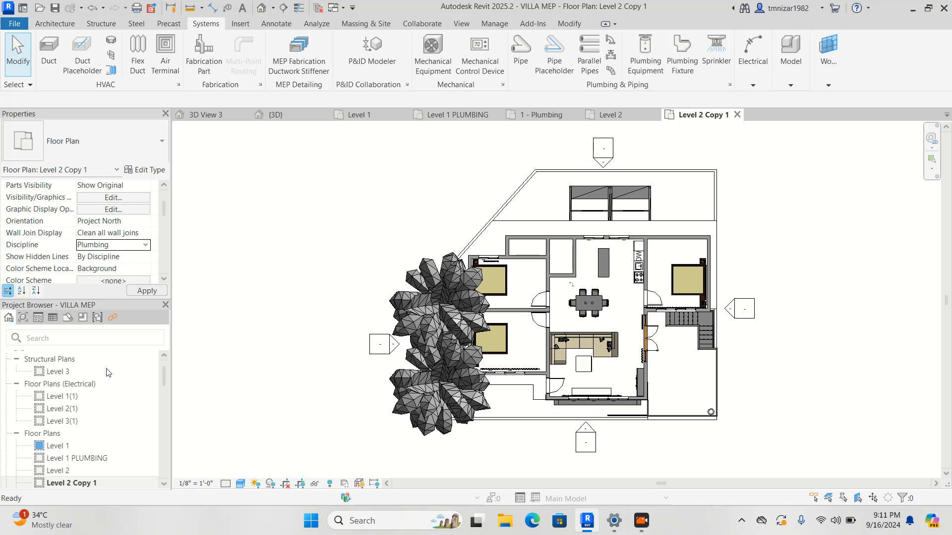
Step: Rename the duplicated Level 2 view as Level 2 PLUMBING
right_click(91, 485)
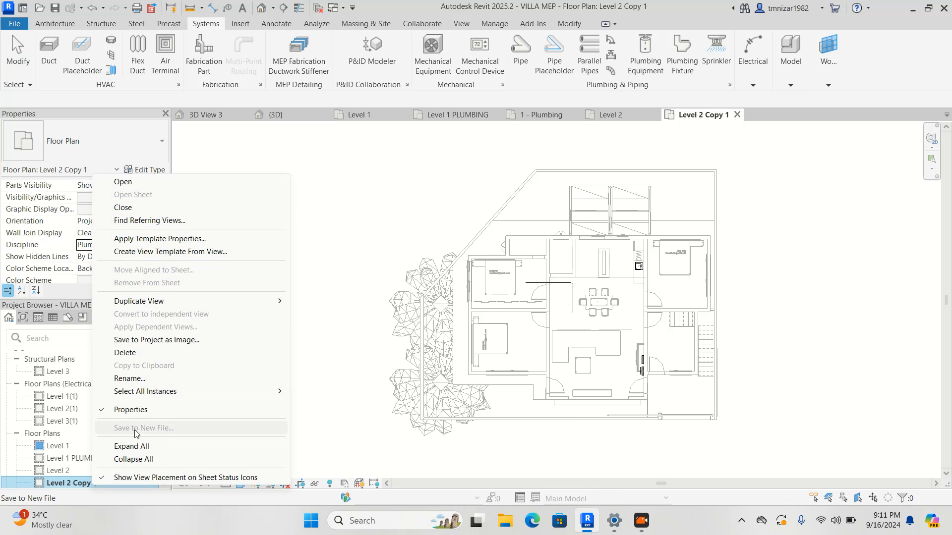
left_click(127, 378)
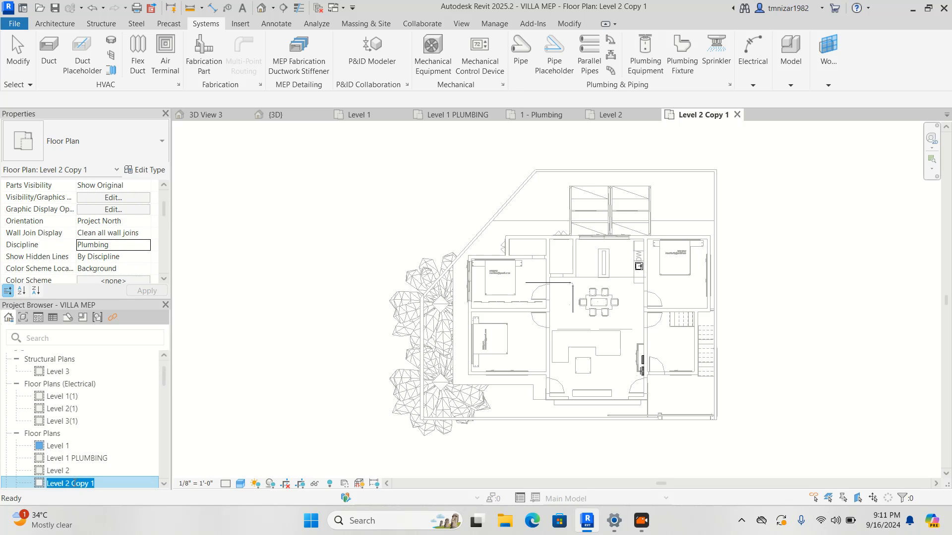
left_click(74, 479)
double_click(81, 479)
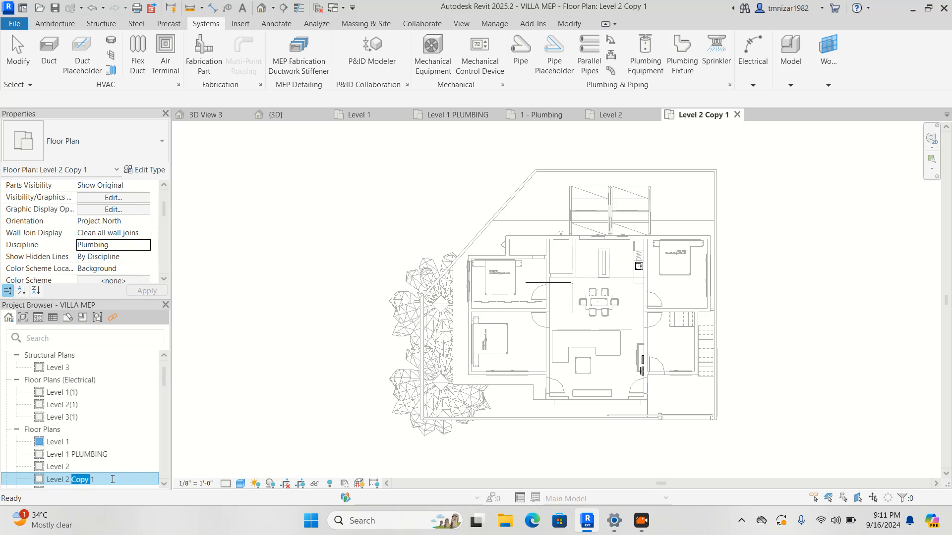
type("PLUMBING")
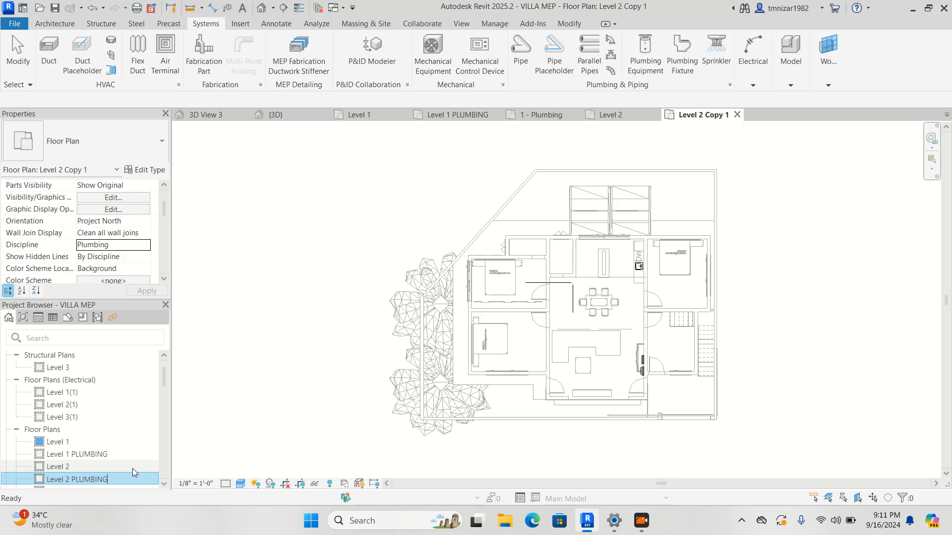
key("Return")
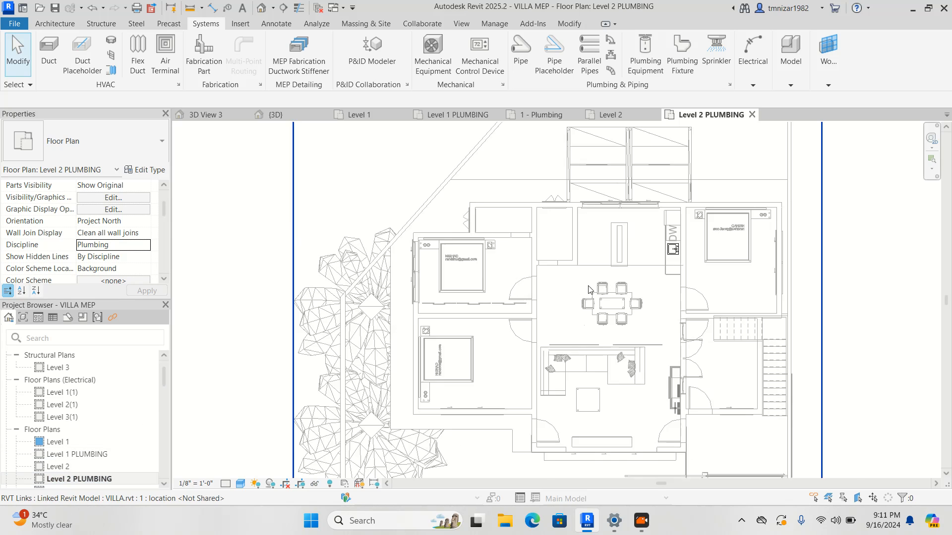
Step: Examine the pipe run in Level 2 PLUMBING, and check the horizontal pipe's reference level and elevation in Level 1 PLUMBING
scroll(573, 292, "up", 5)
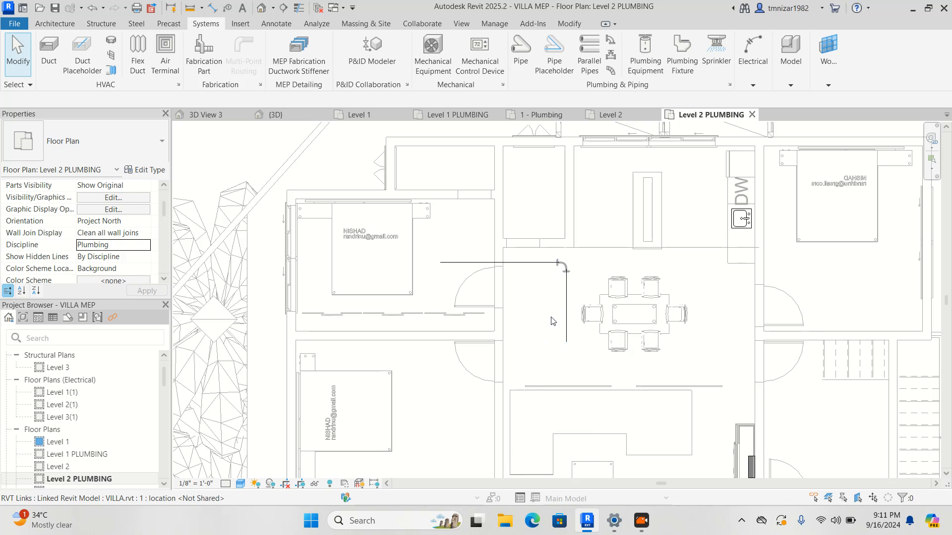
left_click(552, 321)
scroll(484, 322, "down", 2)
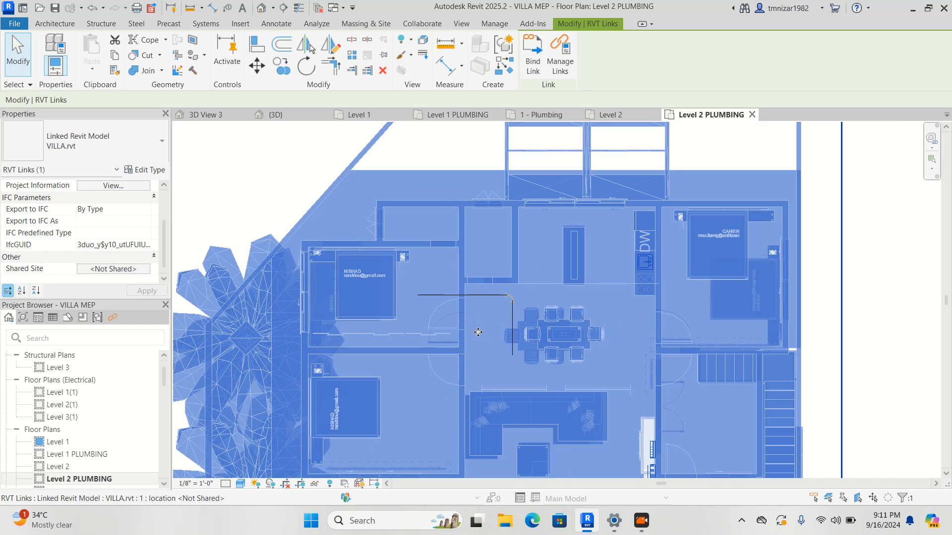
key("Escape")
left_click(454, 114)
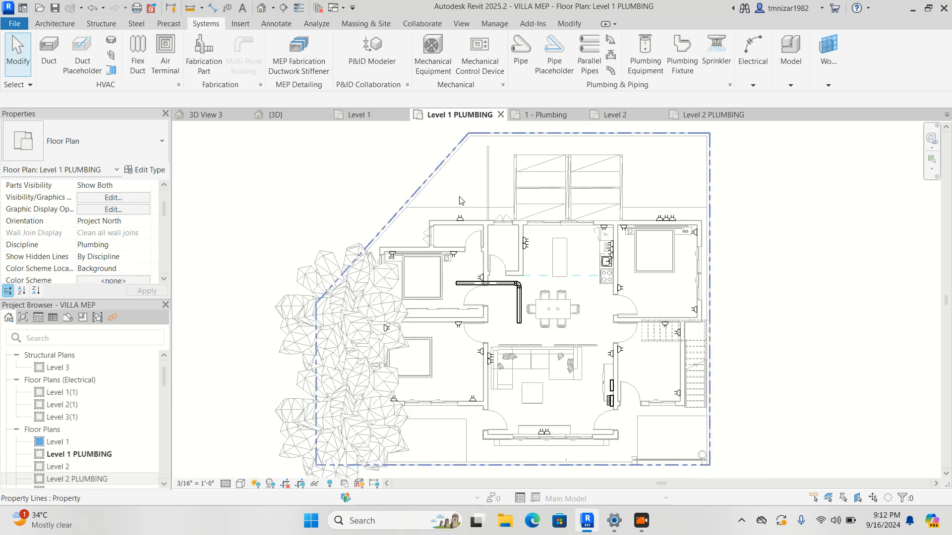
left_click(486, 283)
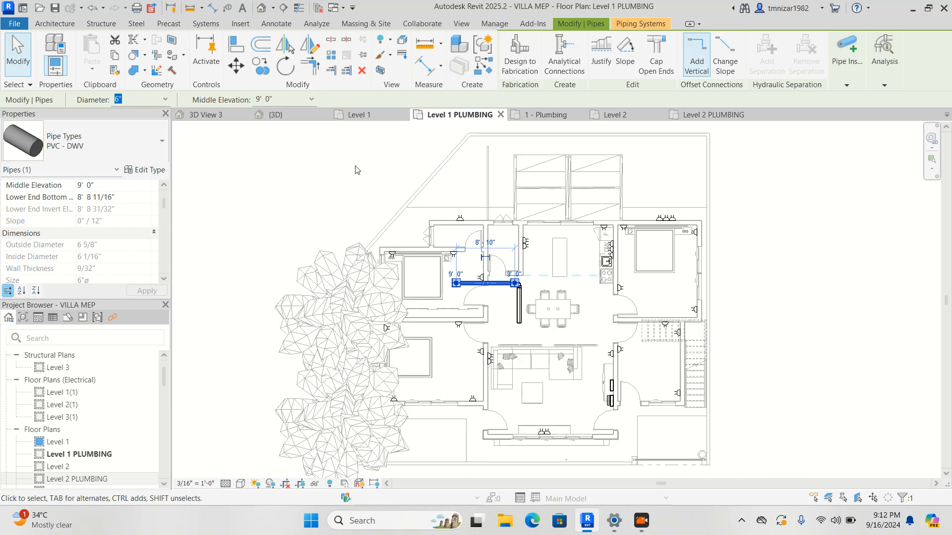
scroll(95, 221, "up", 1)
scroll(98, 223, "up", 1)
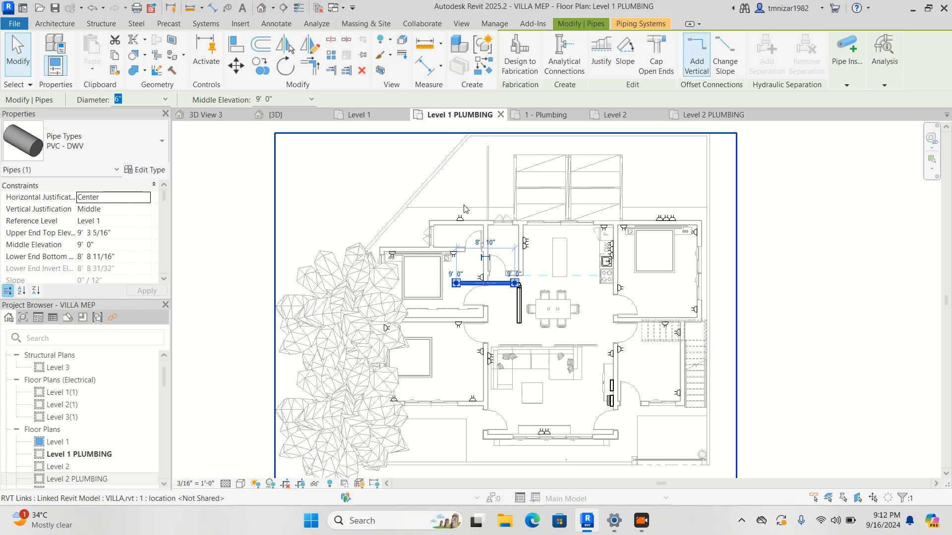
Step: In Level 2 PLUMBING, draw an L-shaped 6" PVC - DWV pipe above the dining table, with a horizontal leg about 6' 6" long
left_click(714, 114)
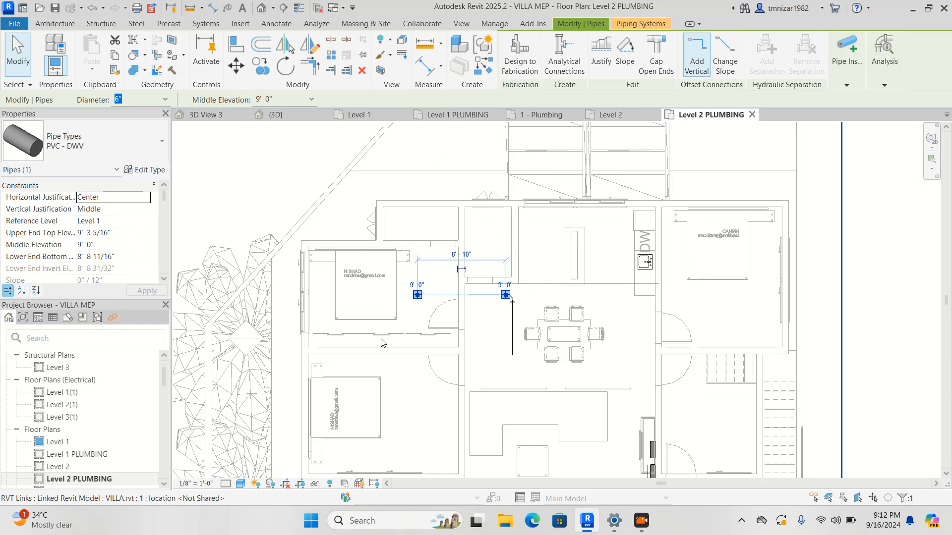
left_click(470, 337)
left_click(257, 169)
middle_click_drag(468, 264, 466, 306)
key("p")
key("i")
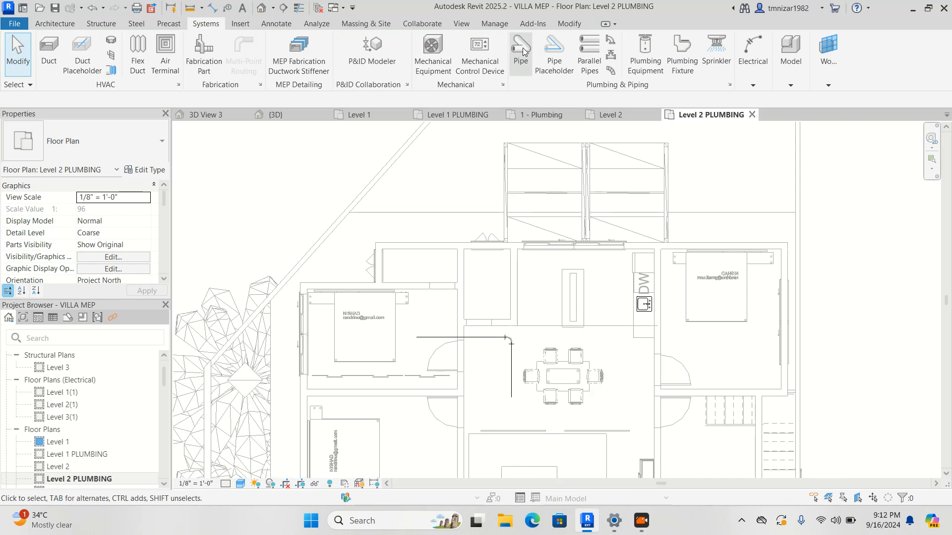
scroll(493, 278, "up", 4)
left_click(466, 275)
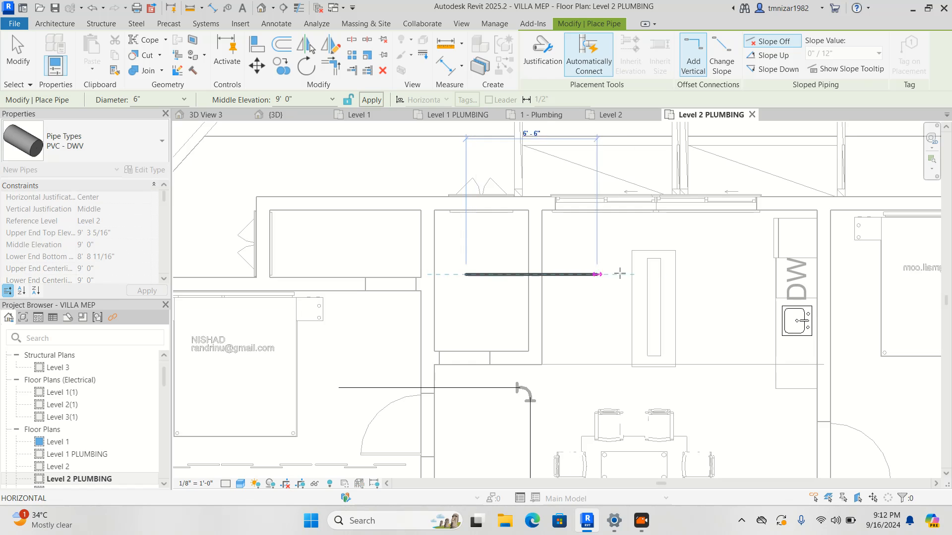
left_click(595, 274)
left_click(597, 395)
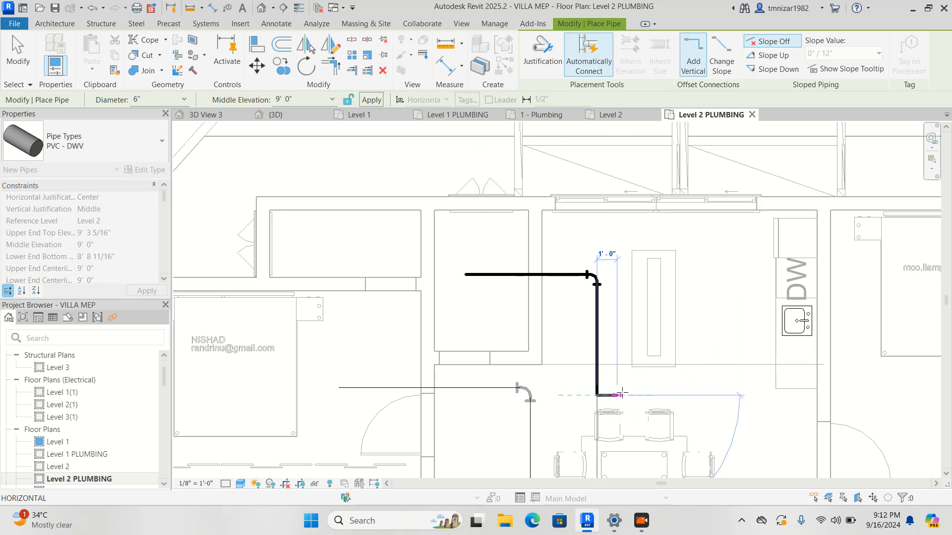
key("Escape")
key("Escape")
Step: Set the detail level of the Level 2 PLUMBING view to Fine
left_click(225, 484)
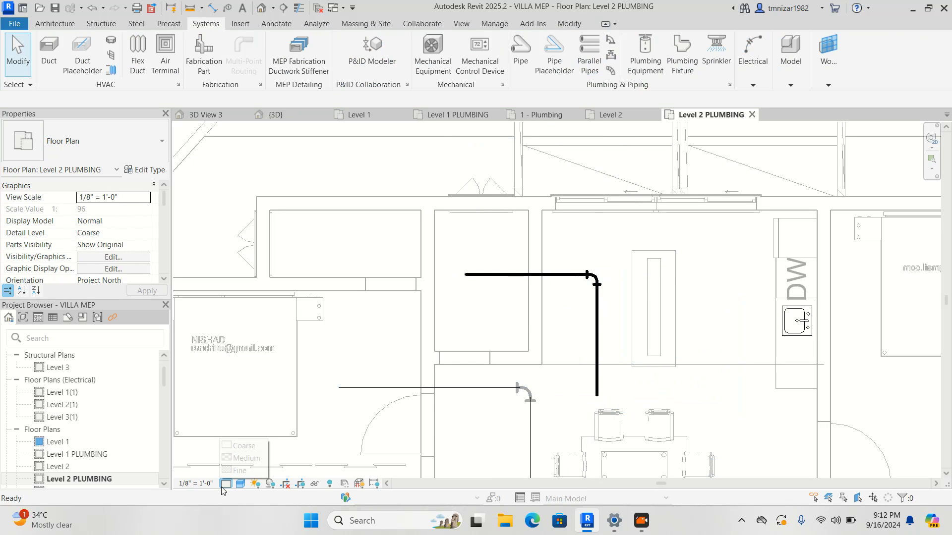
left_click(244, 470)
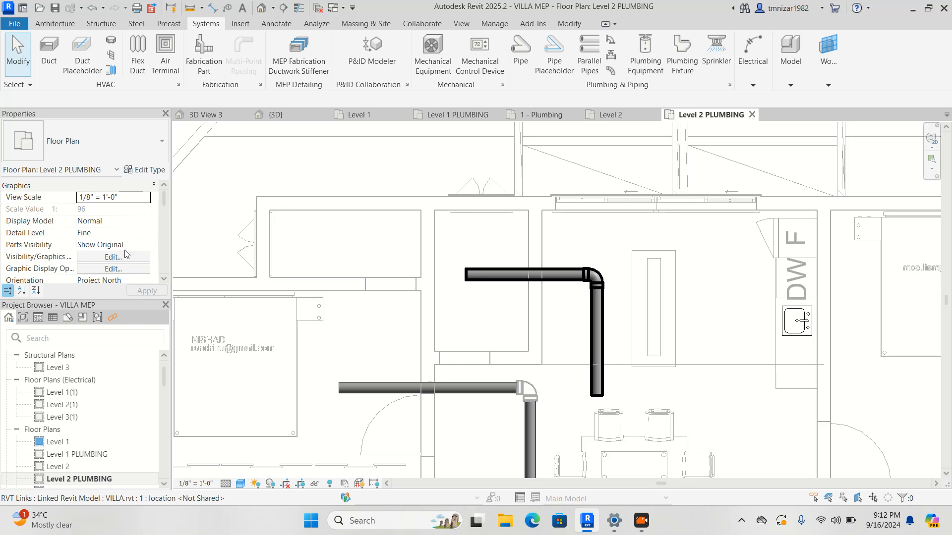
Step: Set the Upper End Top Elevation of the horizontal Level 1 pipe to 3' 0"
left_click(349, 388)
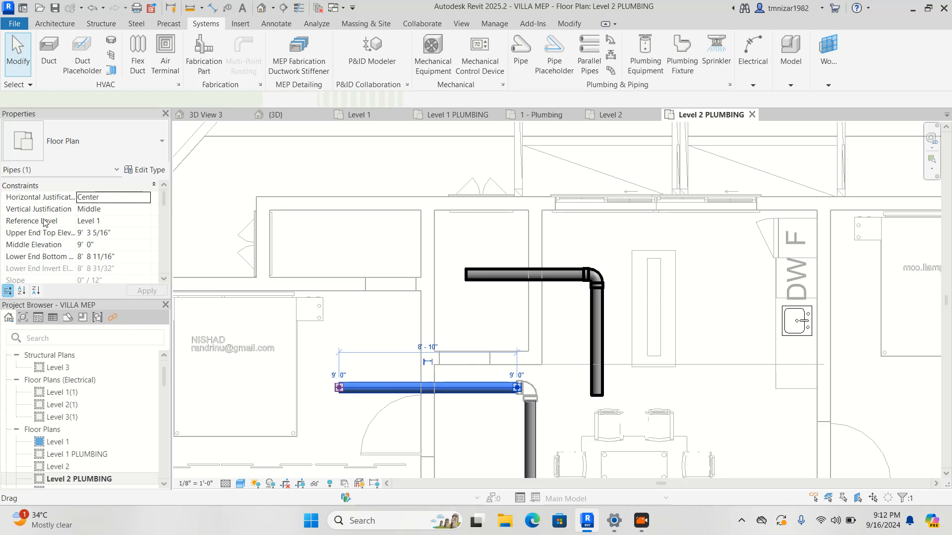
left_click(129, 233)
type("3'  0")
key("Return")
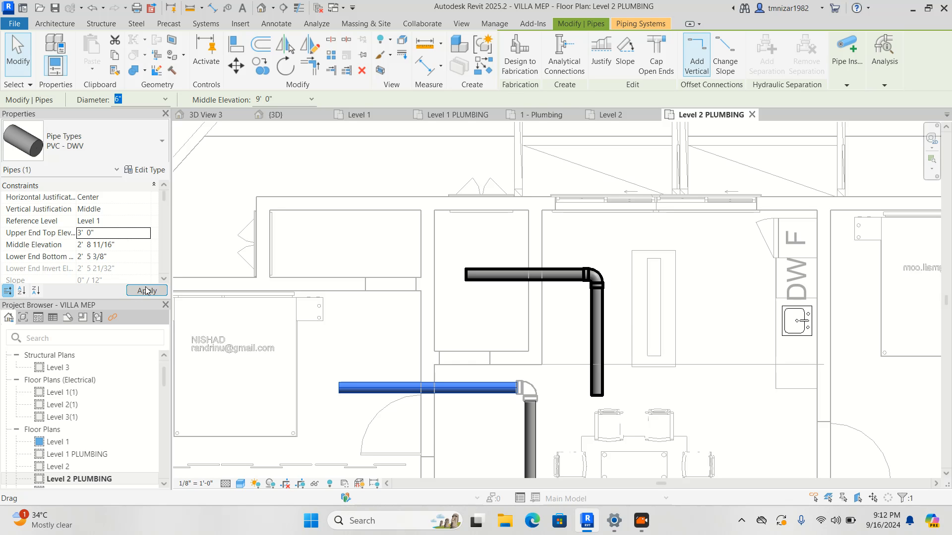
left_click(147, 291)
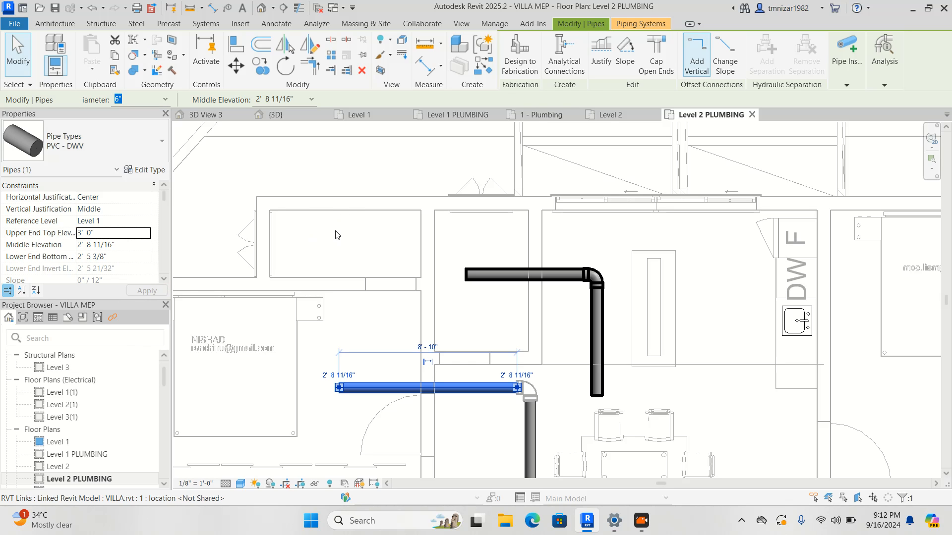
left_click(335, 235)
scroll(364, 226, "down", 3)
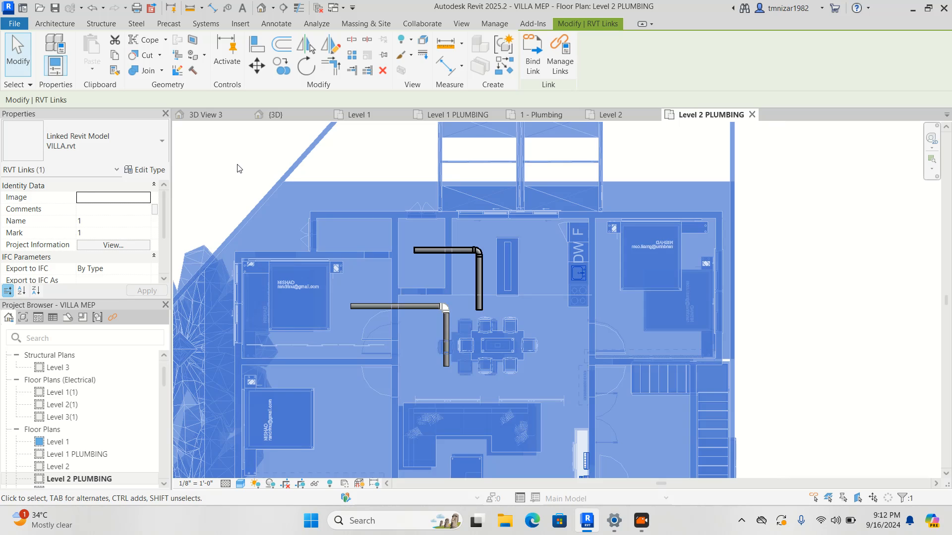
left_click(237, 170)
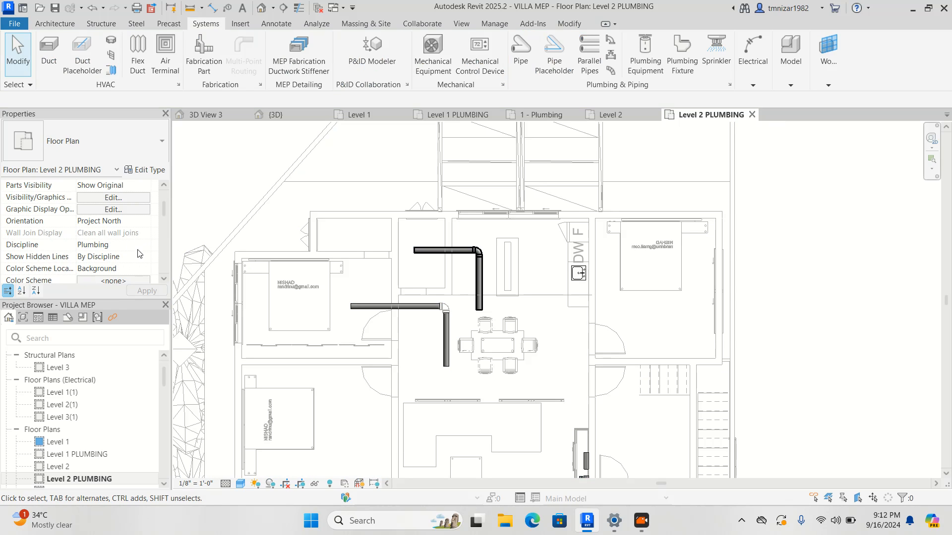
Step: Set the underlay range's base level to None for the Level 2 PLUMBING view
scroll(137, 254, "down", 5)
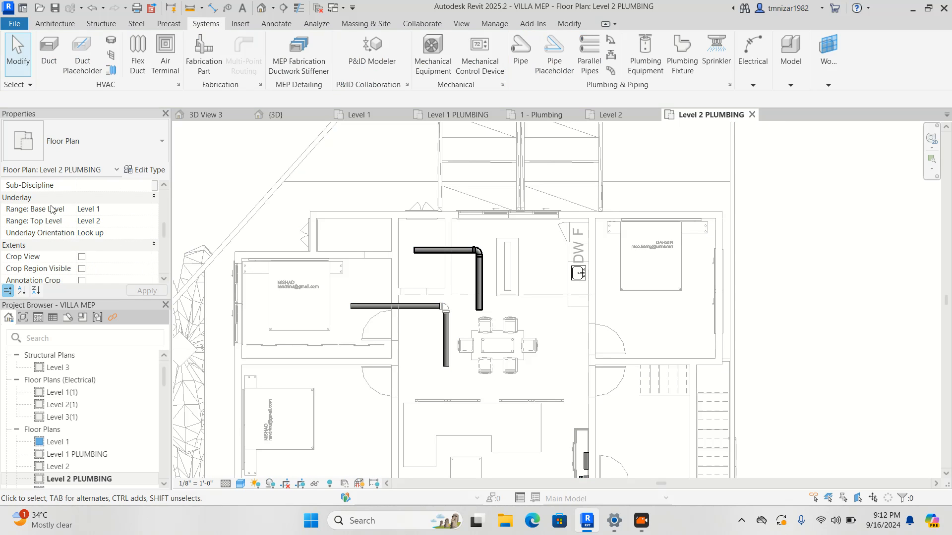
left_click(148, 213)
left_click(148, 210)
left_click(101, 222)
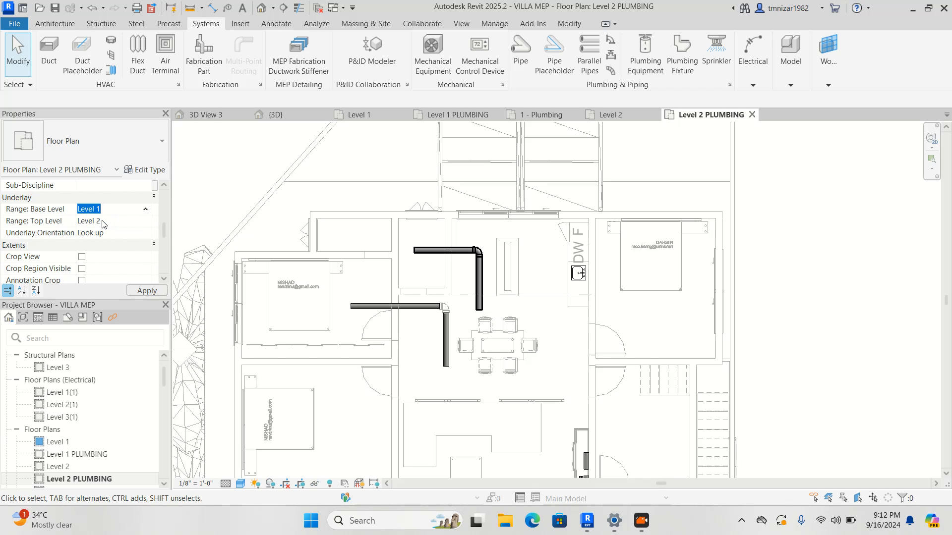
Step: Try the Look down underlay orientation in Level 2 PLUMBING, and return it to Look up
left_click(142, 236)
left_click(146, 233)
left_click(110, 253)
left_click(156, 292)
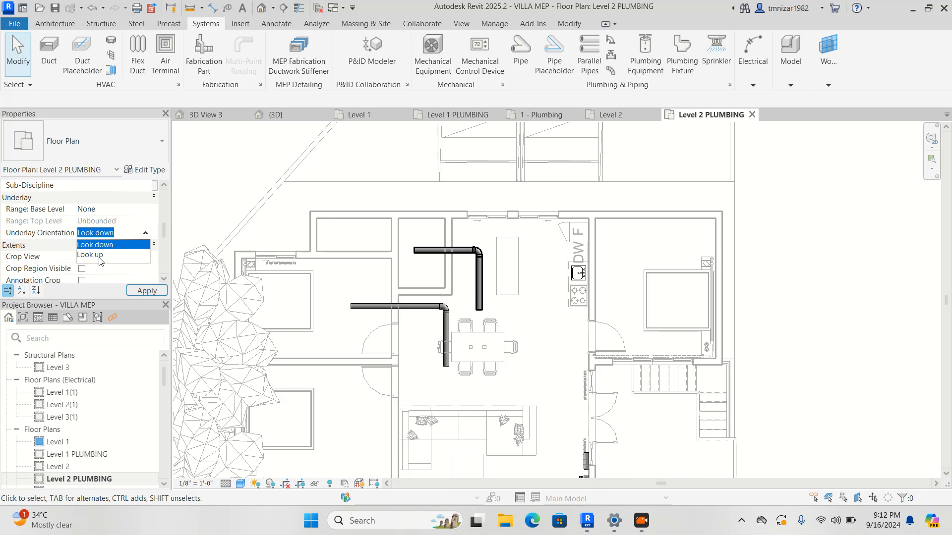
left_click(100, 259)
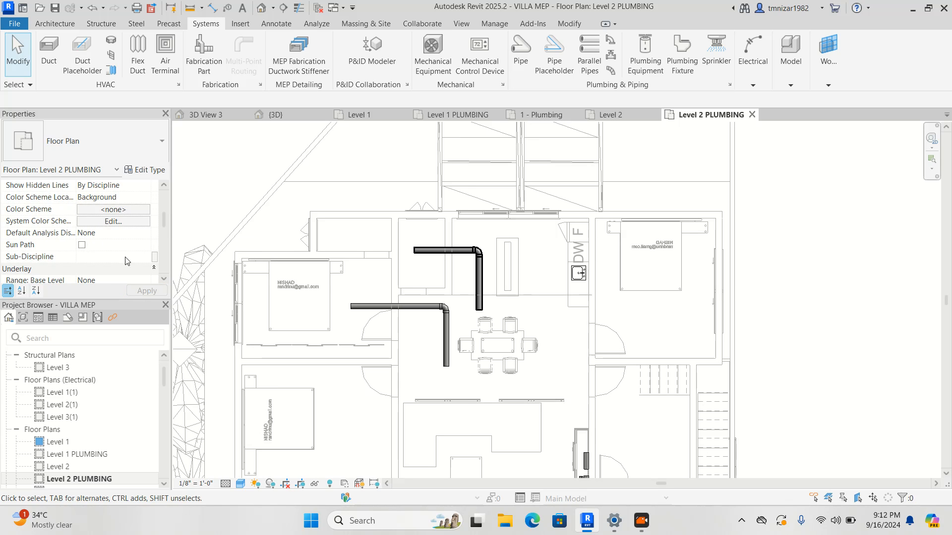
Step: Keep the underlay base level at None and set the view range's View Depth level to Associated Level (Level 2)
scroll(118, 266, "down", 1)
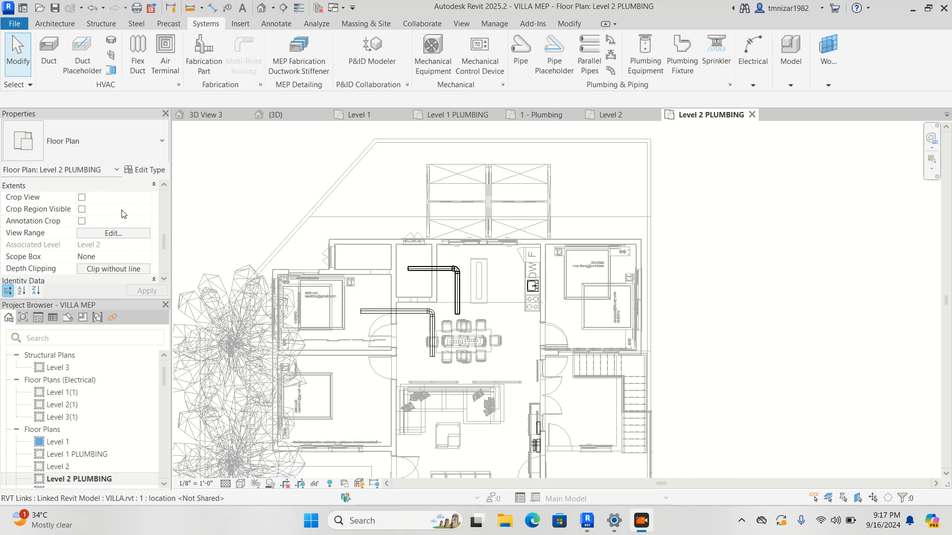
scroll(122, 248, "up", 3)
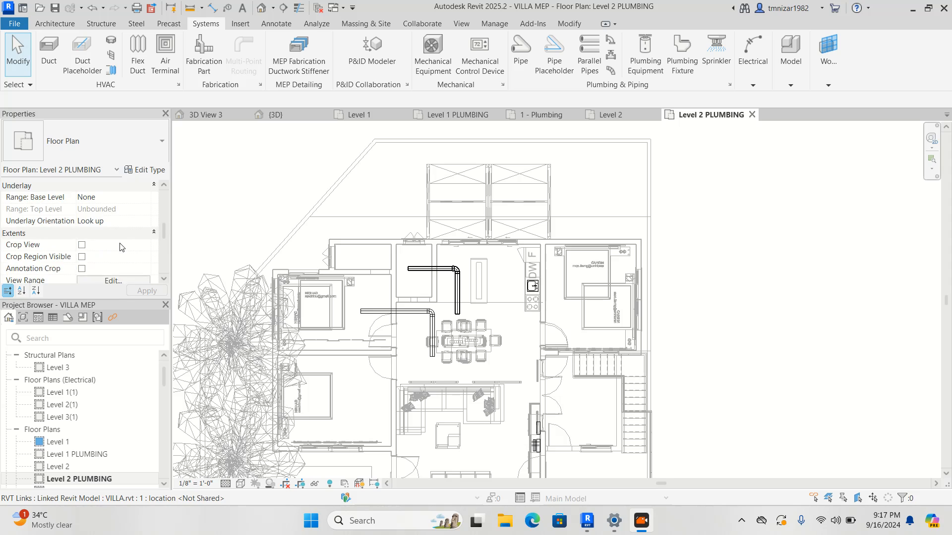
left_click(140, 231)
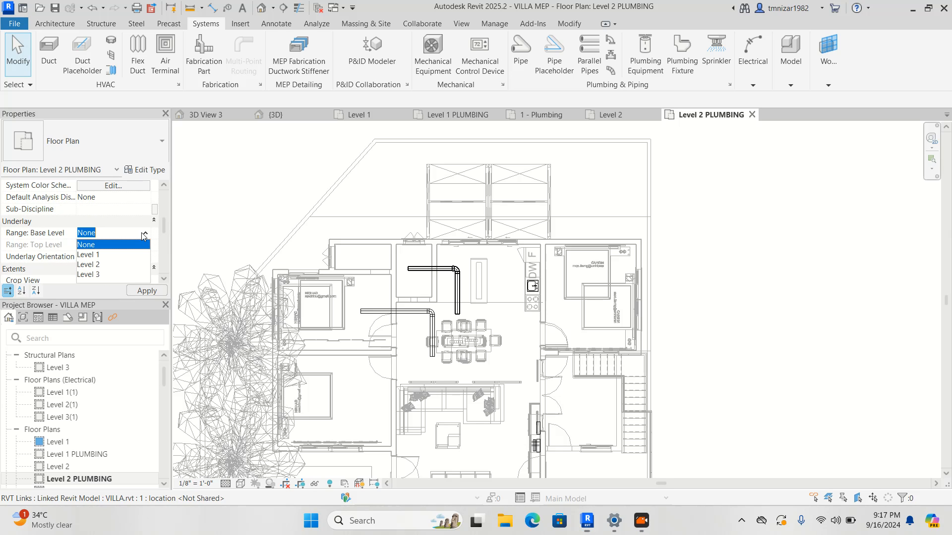
left_click(135, 245)
scroll(135, 246, "down", 3)
left_click(128, 234)
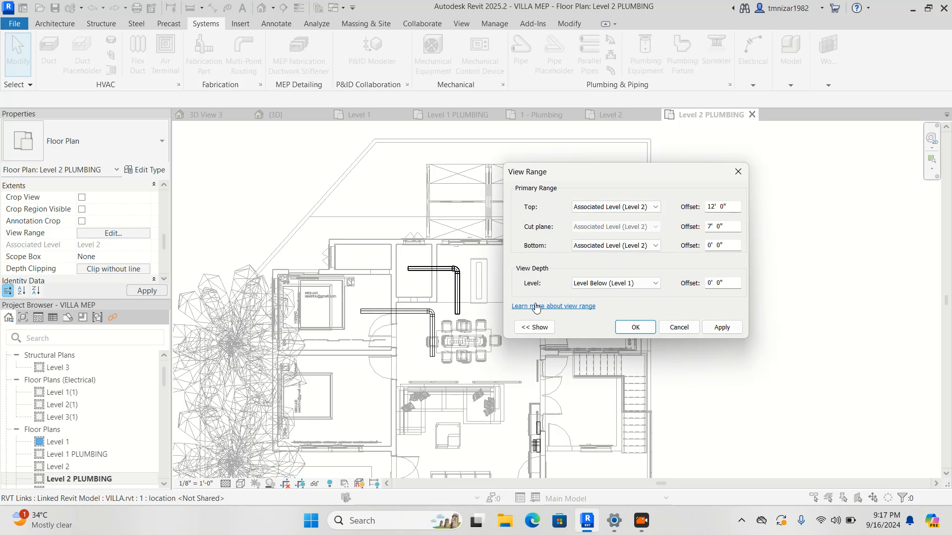
left_click(655, 283)
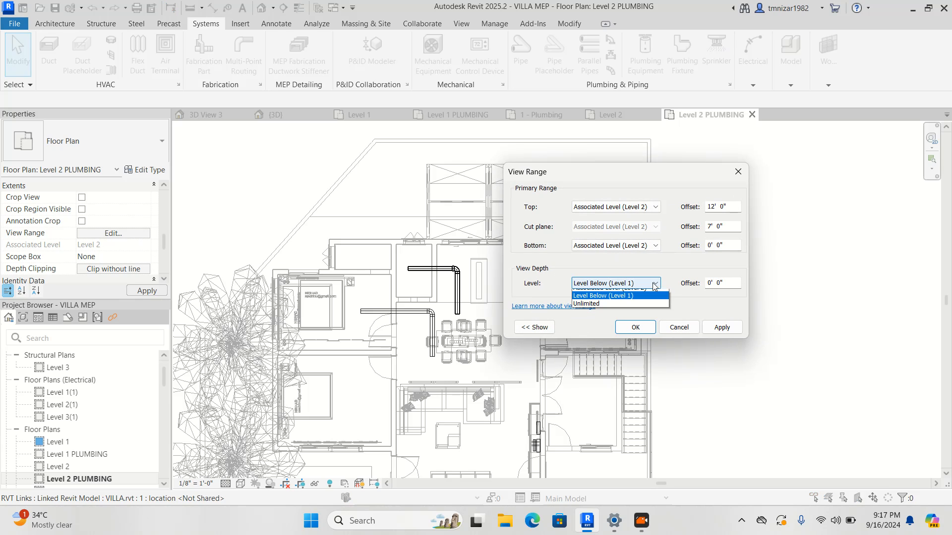
left_click(612, 294)
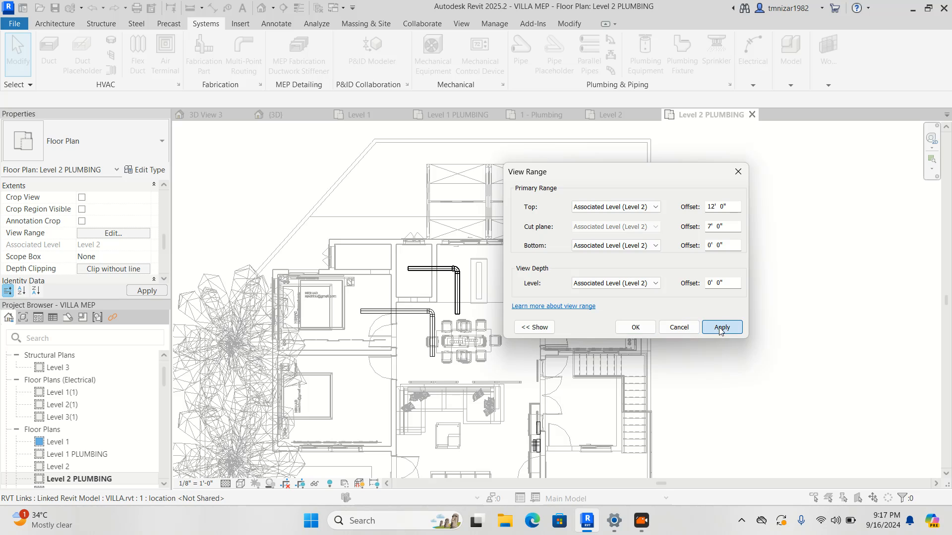
left_click(720, 328)
left_click(633, 328)
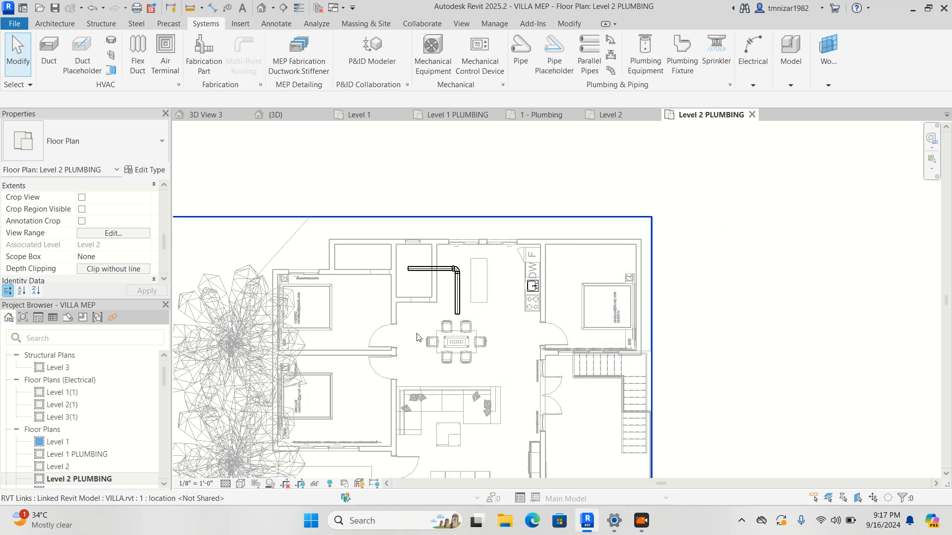
Step: Examine the L-shaped pipe run above the dining table and select its pipes to check their elevation
middle_click_drag(450, 349, 485, 267)
middle_click_drag(463, 235, 456, 257)
left_click(463, 210)
scroll(476, 242, "up", 1)
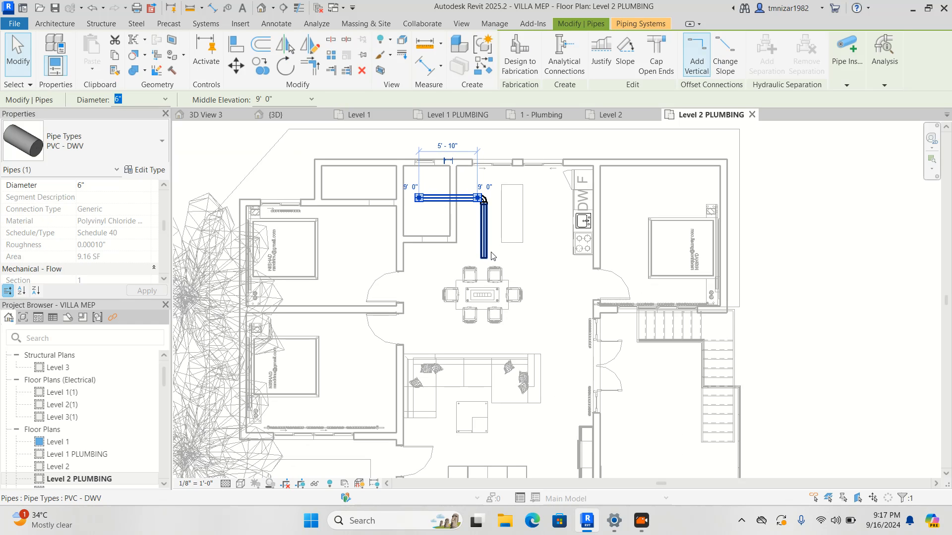
left_click(846, 258)
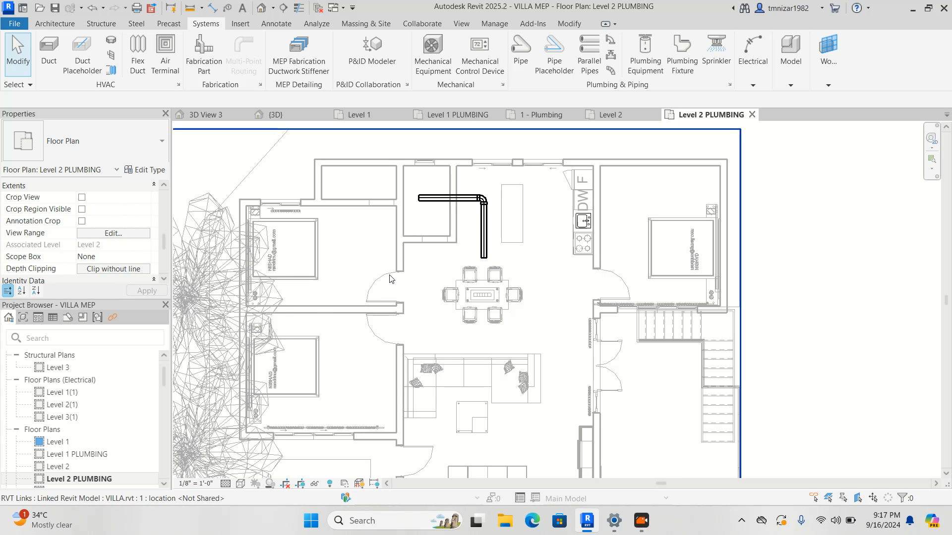
scroll(390, 281, "up", 3)
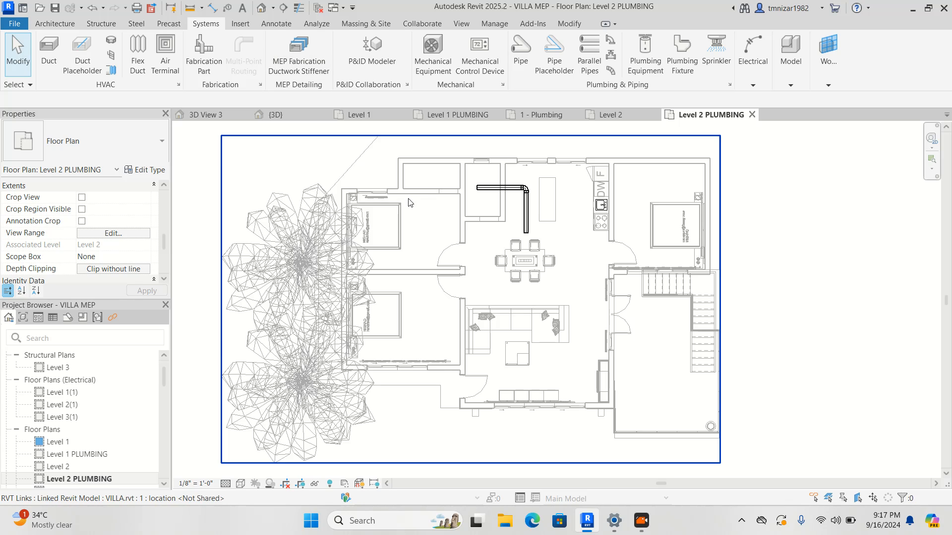
middle_click_drag(629, 318, 560, 316)
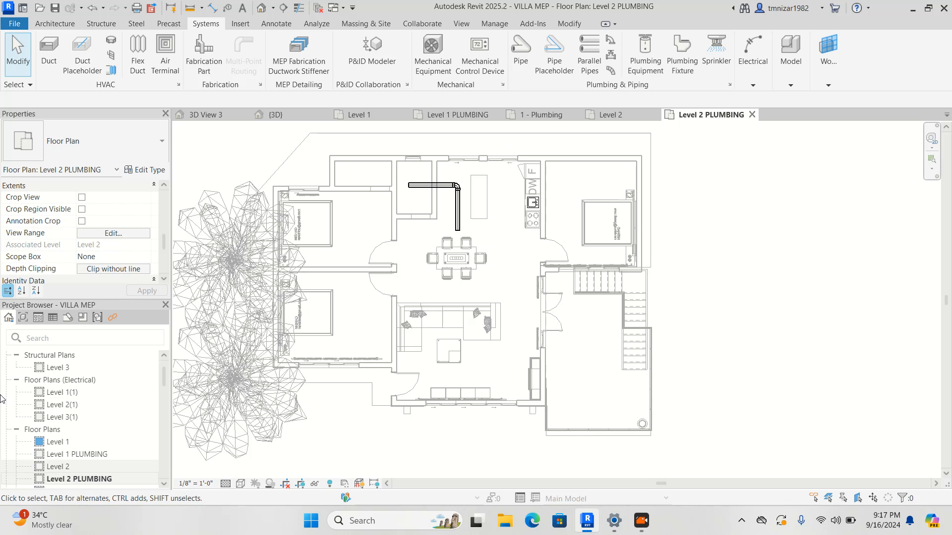
middle_click_drag(443, 261, 526, 261)
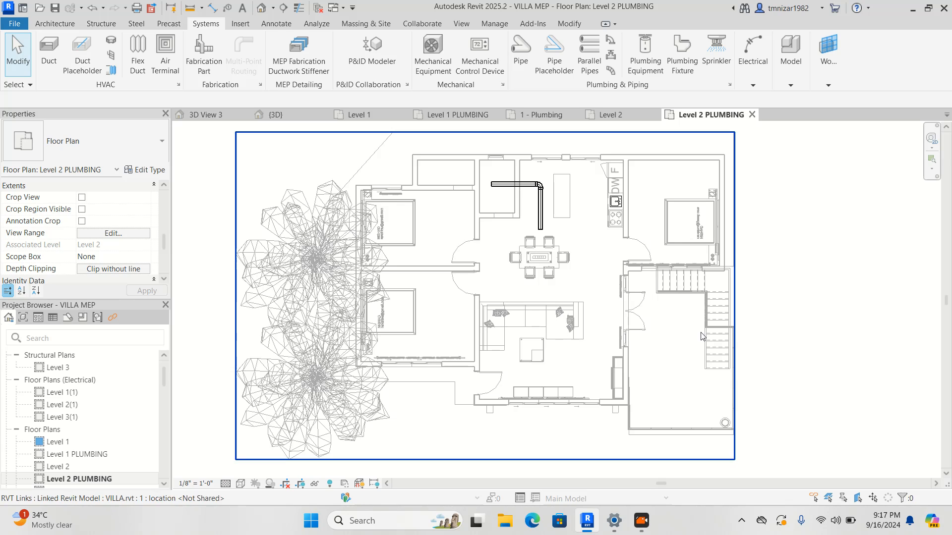
middle_click_drag(816, 335, 782, 334)
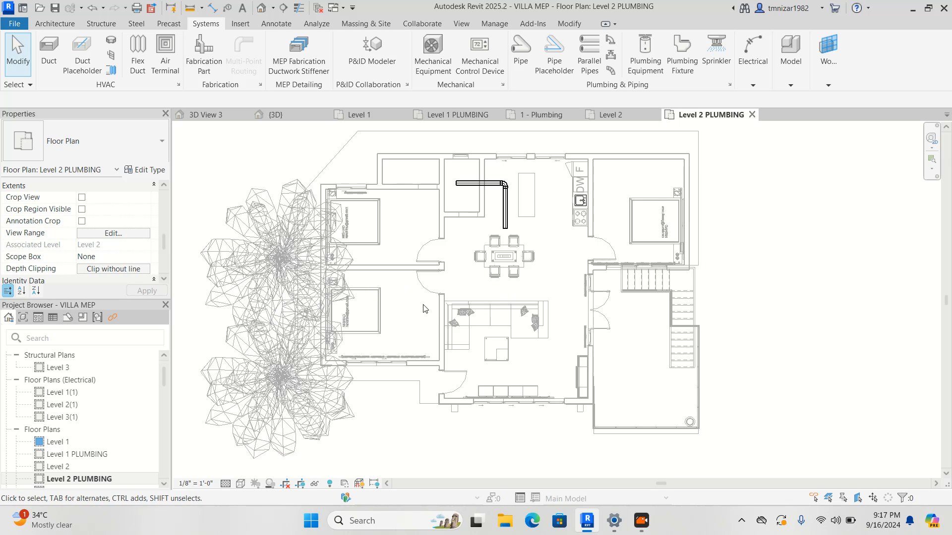
middle_click_drag(488, 304, 490, 290)
mouse_move(495, 252)
middle_mouse_down()
mouse_move(500, 331)
mouse_move(500, 260)
middle_mouse_up()
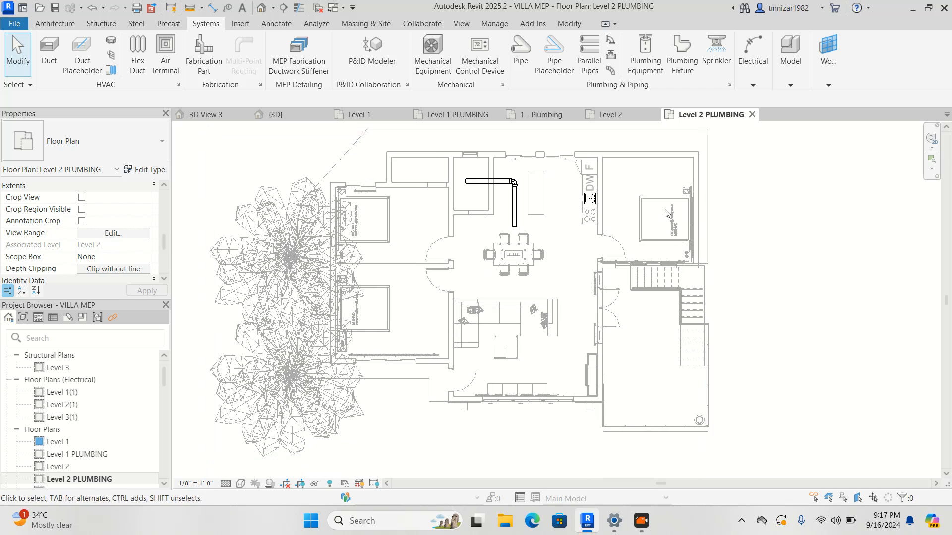
mouse_move(503, 280)
middle_mouse_down()
mouse_move(496, 268)
mouse_move(488, 283)
middle_mouse_up()
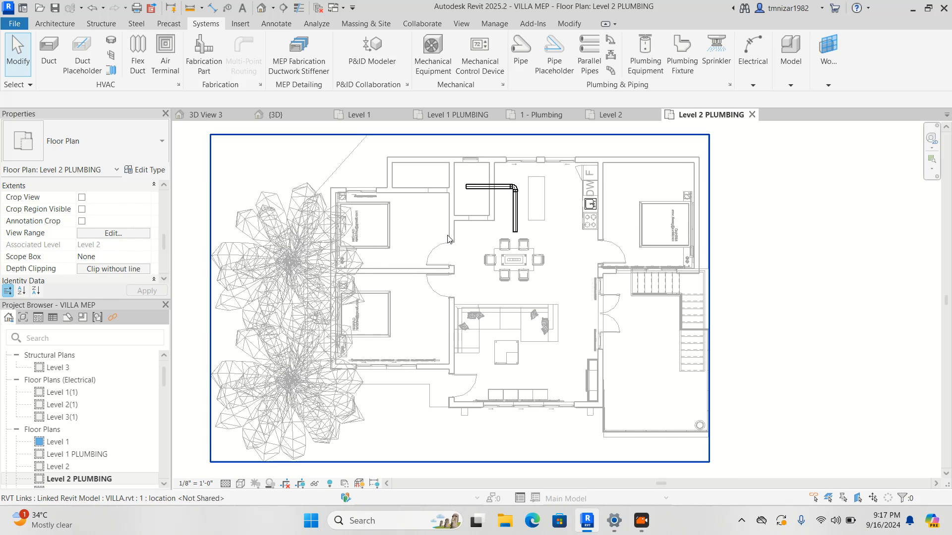
middle_click_drag(591, 312, 583, 315)
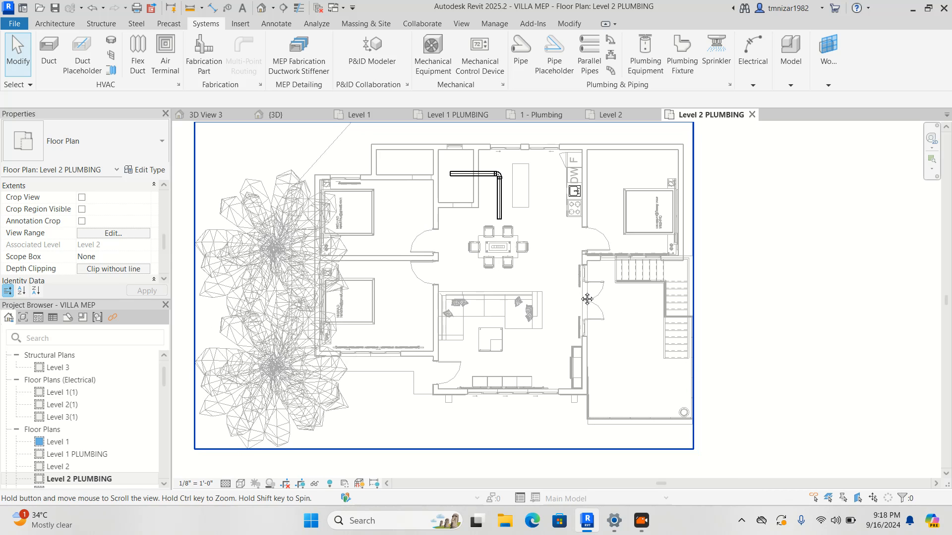